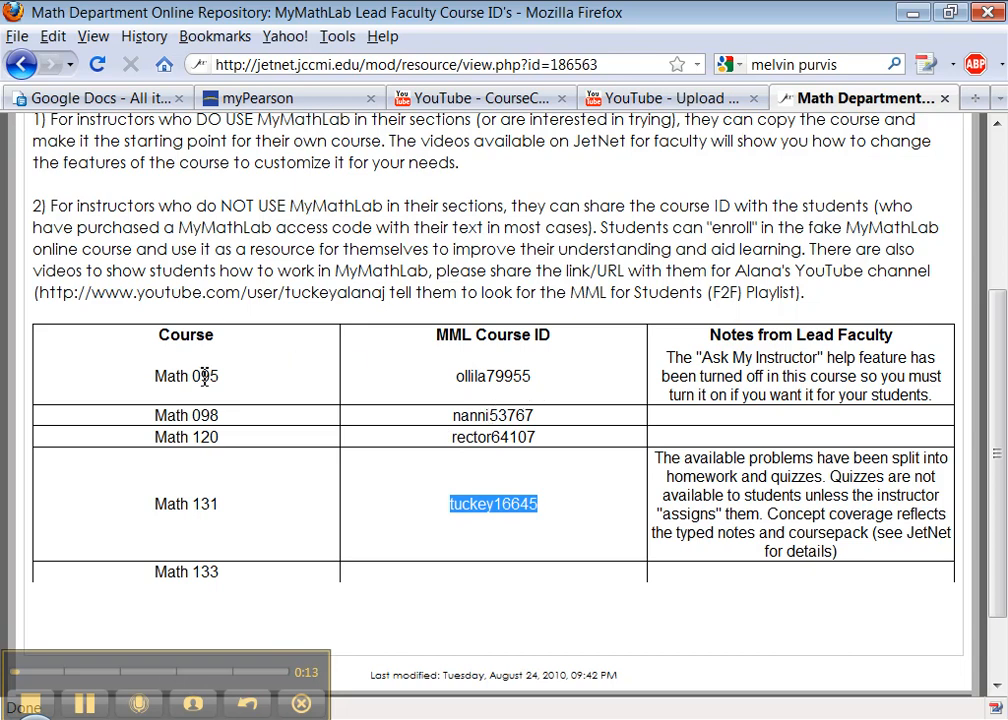
Review the MML course IDs listed for Math 095, 098, 120 and 131 and the lead faculty note for Math 095.
{"action": "left_click_drag", "start_coordinate": [448, 384], "coordinate": [558, 378]}
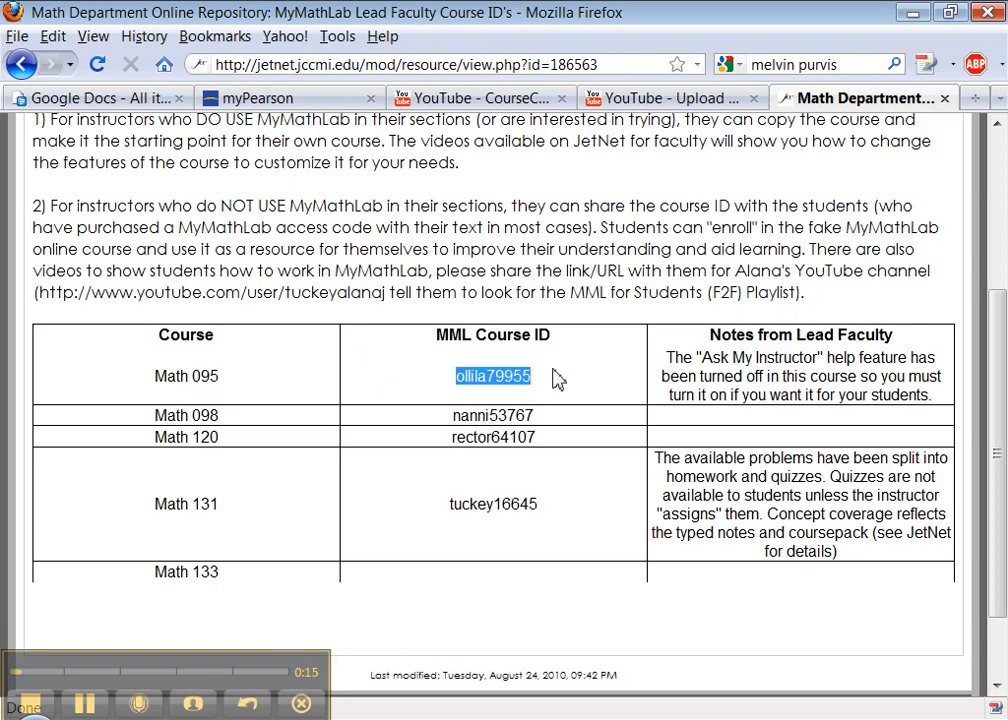
{"action": "left_click", "coordinate": [463, 381]}
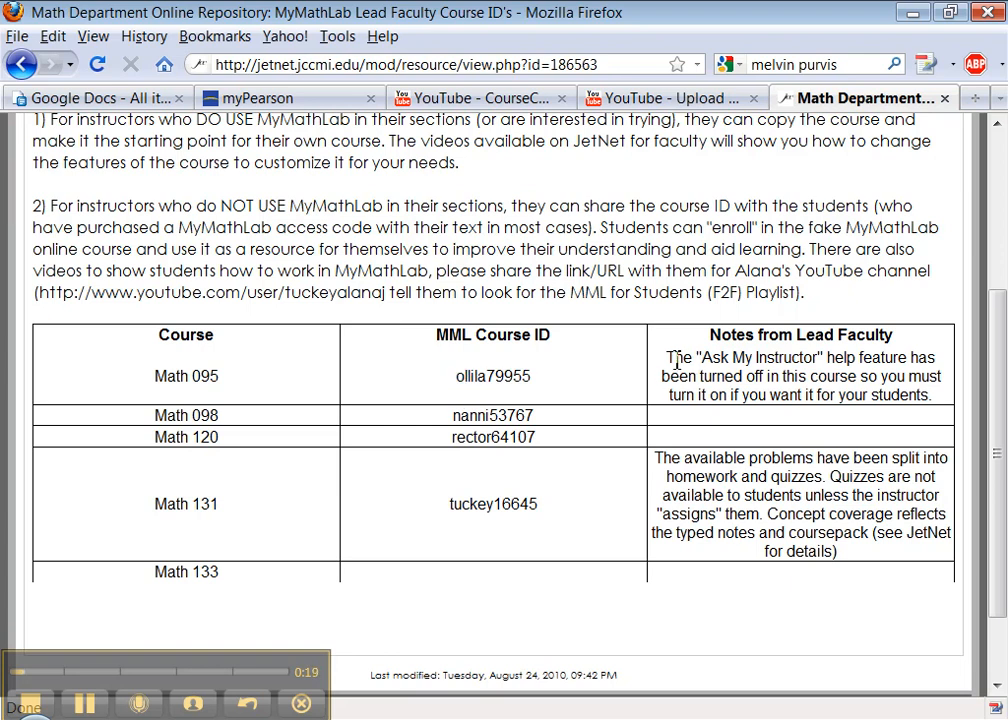
{"action": "left_click_drag", "start_coordinate": [676, 362], "coordinate": [752, 392]}
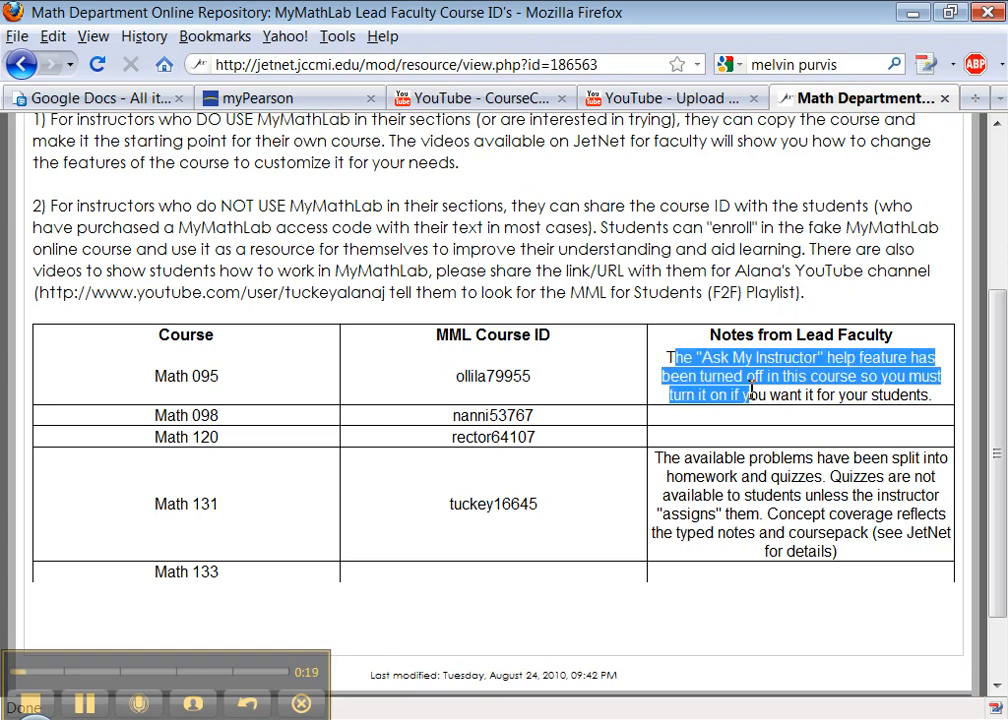
{"action": "double_click", "coordinate": [535, 380]}
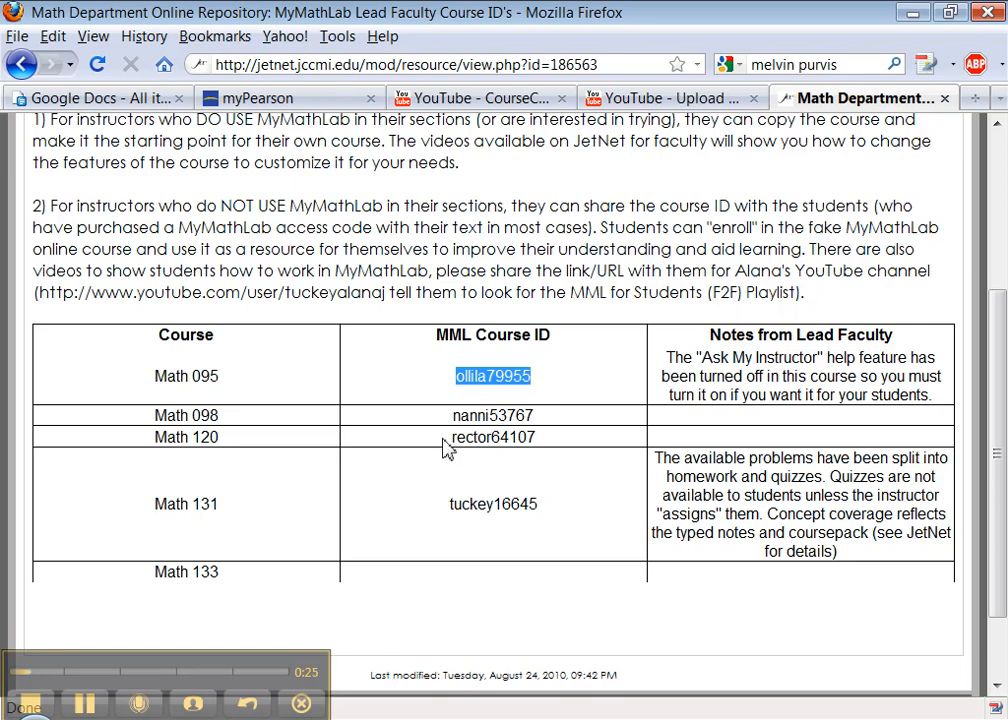
{"action": "double_click", "coordinate": [470, 415]}
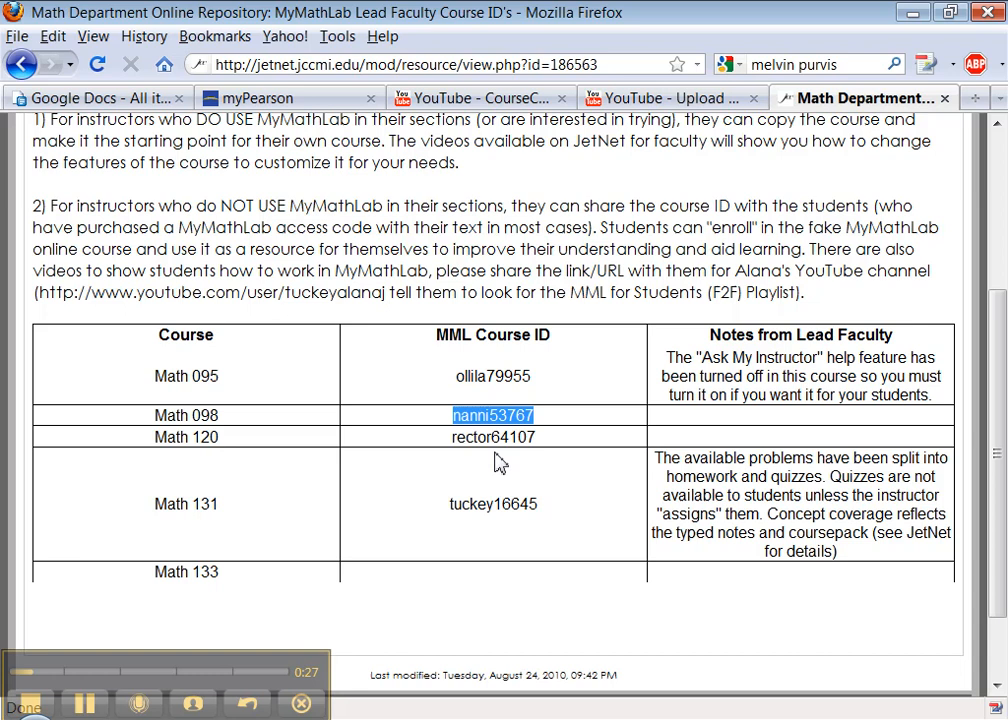
{"action": "left_click_drag", "start_coordinate": [466, 437], "coordinate": [535, 447]}
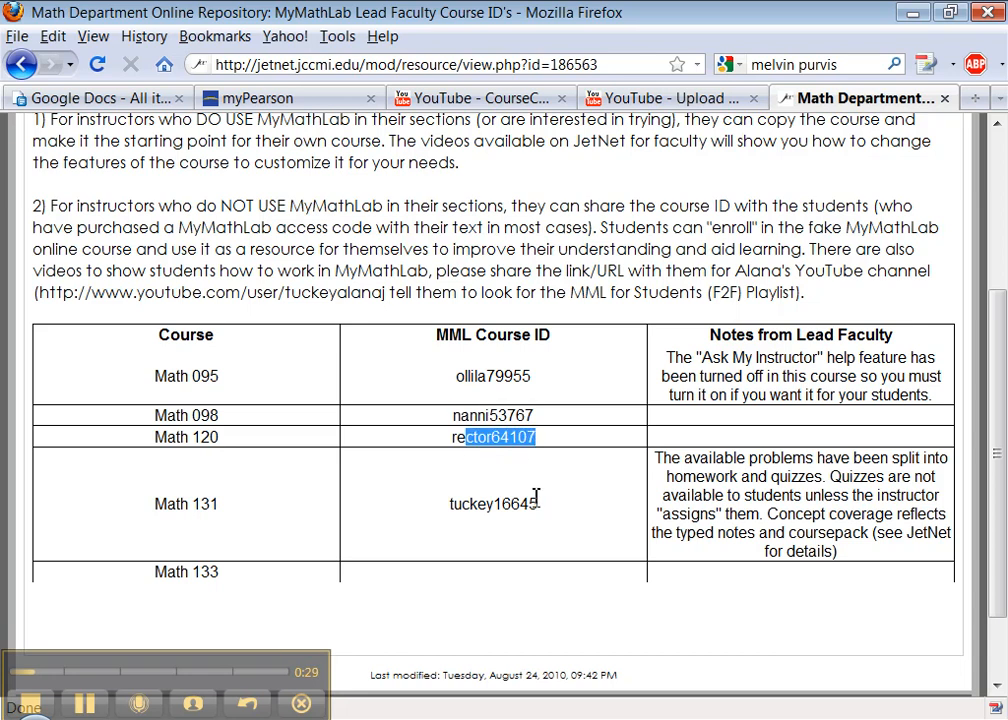
{"action": "left_click_drag", "start_coordinate": [539, 497], "coordinate": [396, 497]}
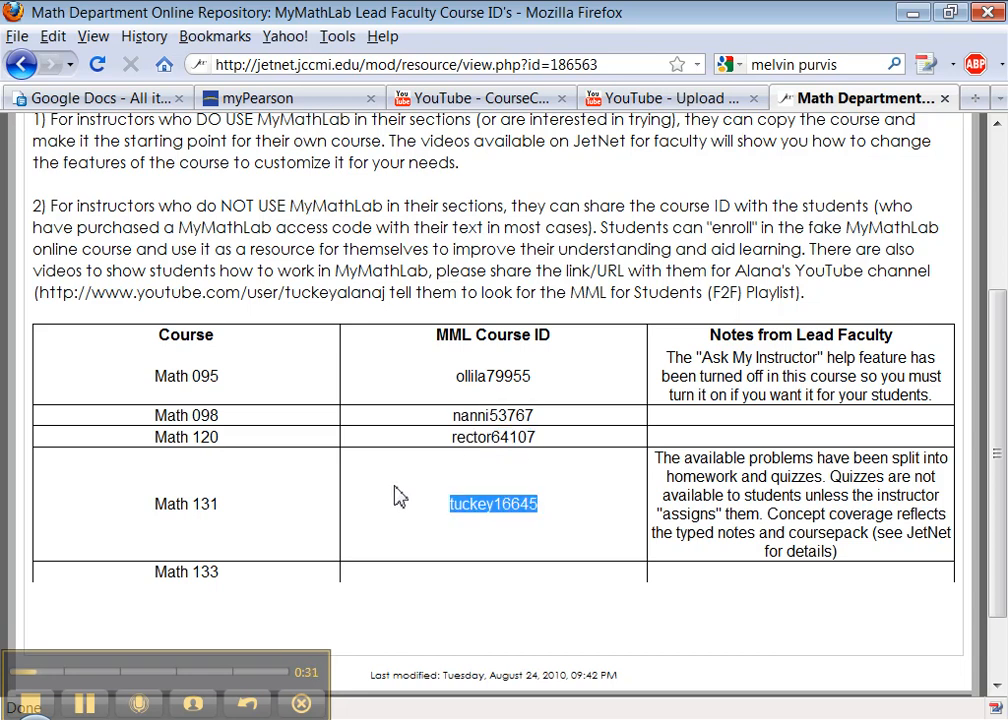
Copy the Math 120 course ID and enter it on the myPearson page as another instructor's course to copy.
{"action": "left_click", "coordinate": [452, 442]}
{"action": "left_click_drag", "start_coordinate": [452, 442], "coordinate": [577, 452]}
{"action": "key", "text": "ctrl+c"}
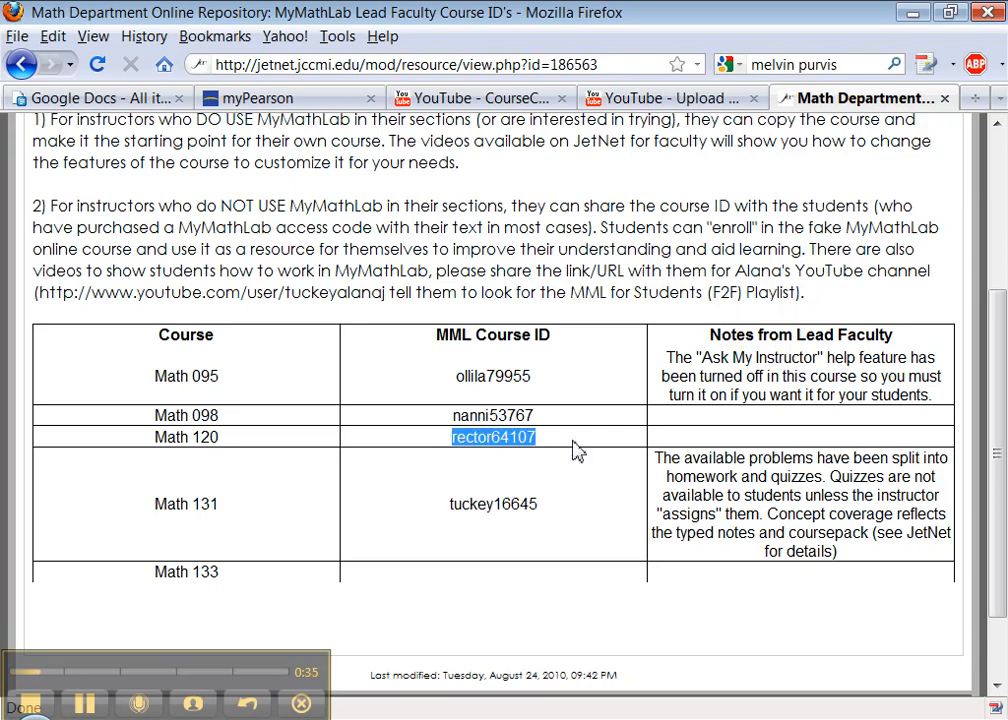
{"action": "left_click", "coordinate": [242, 95]}
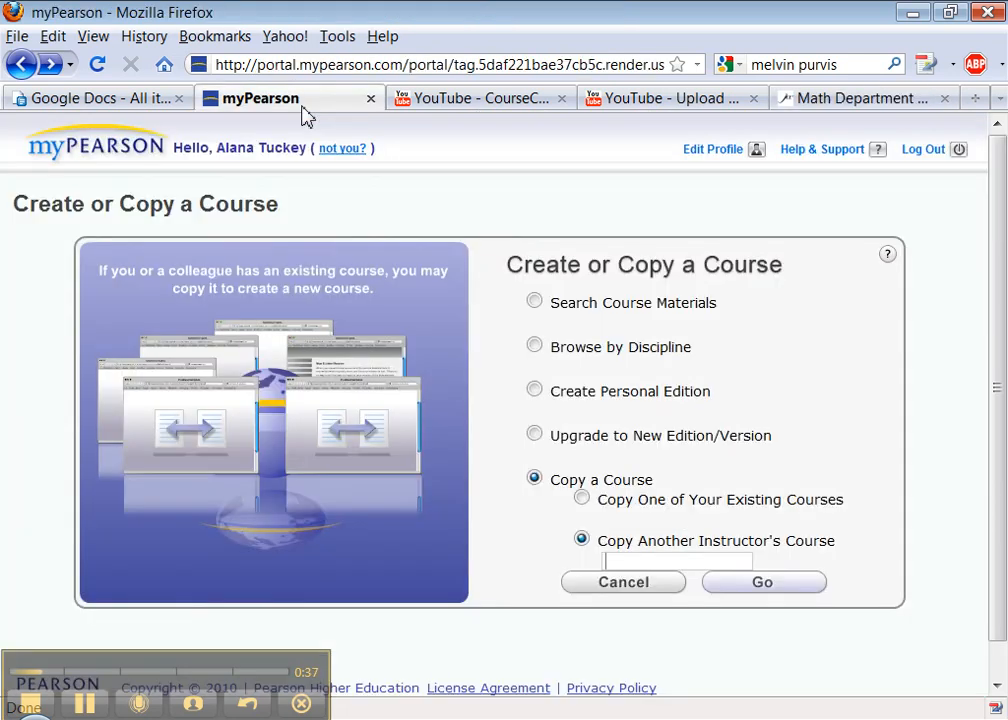
{"action": "left_click", "coordinate": [680, 563]}
{"action": "key", "text": "ctrl+v"}
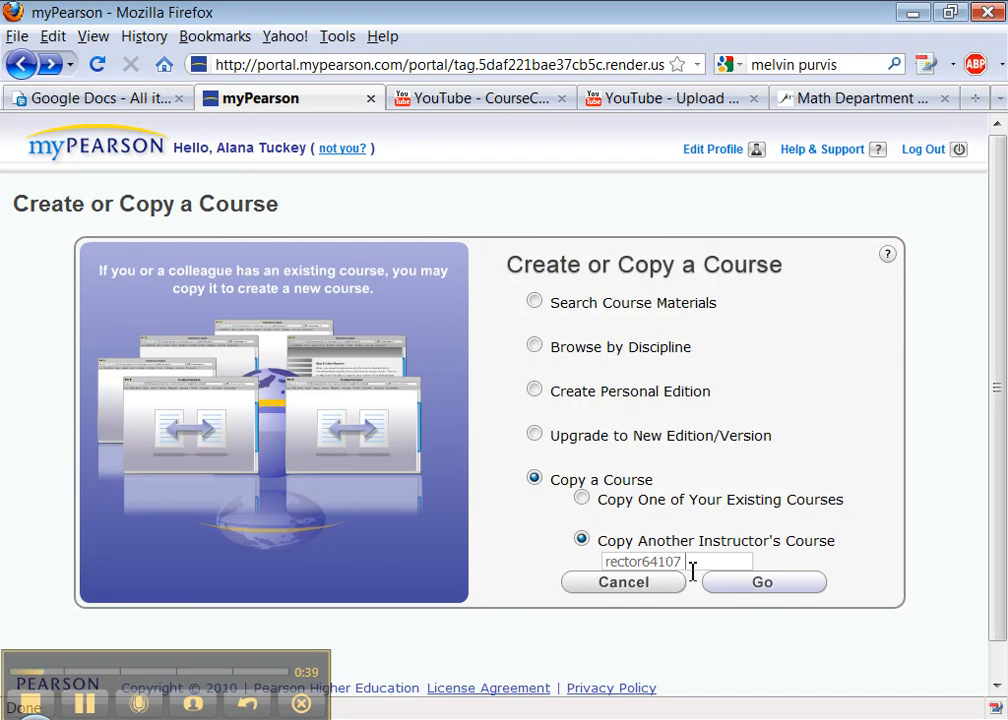
{"action": "key", "text": "BackSpace"}
Choose to copy the existing course Math 133 ONLINE Spring 2010 with all its components and continue to the course information.
{"action": "left_click", "coordinate": [583, 502]}
{"action": "left_click", "coordinate": [664, 520]}
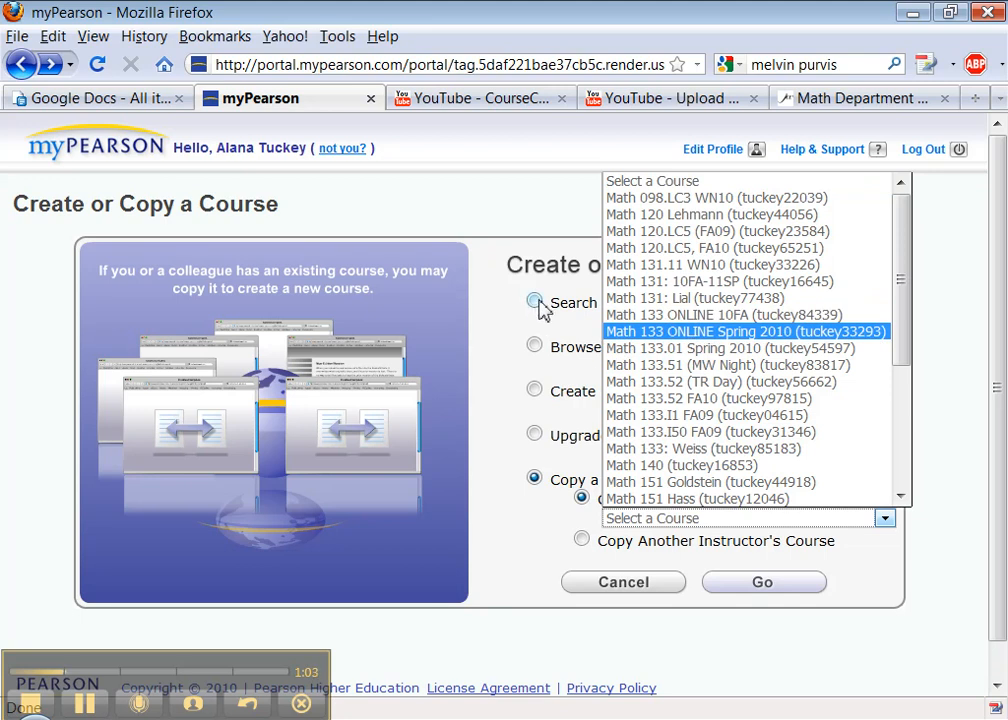
{"action": "left_click", "coordinate": [644, 340]}
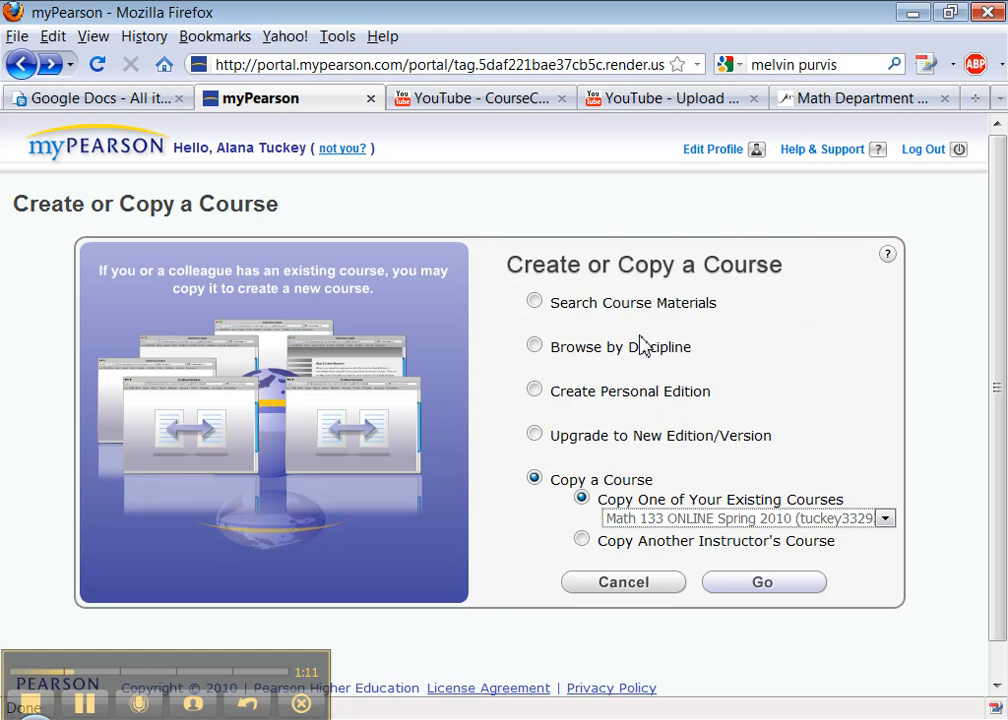
{"action": "left_click", "coordinate": [755, 598]}
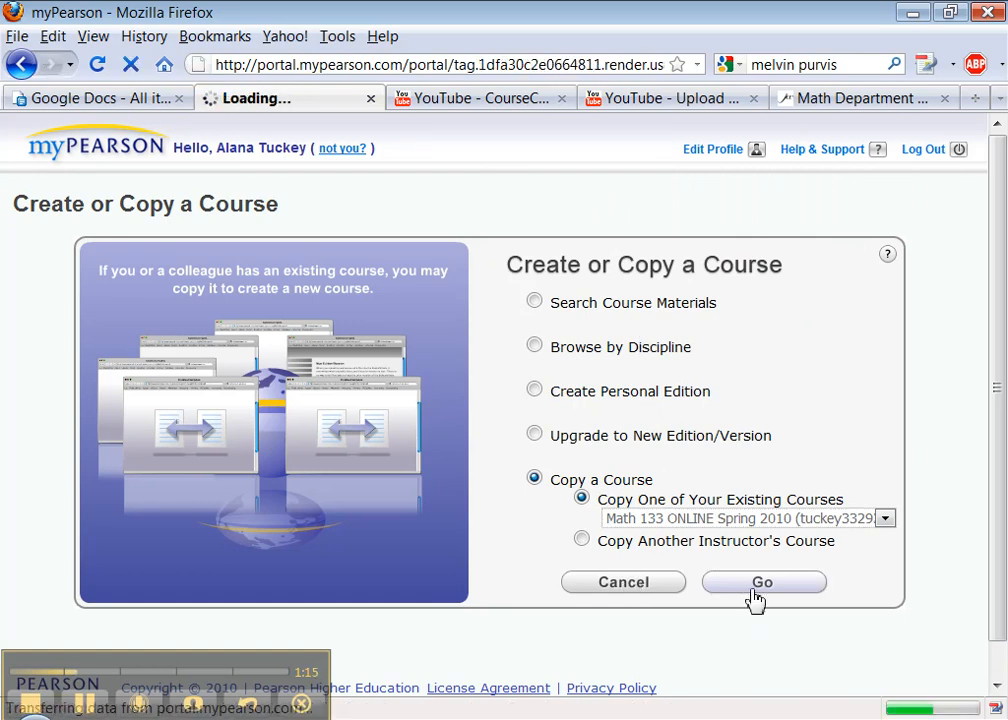
{"action": "scroll", "coordinate": [447, 514], "scroll_direction": "down", "scroll_amount": 5}
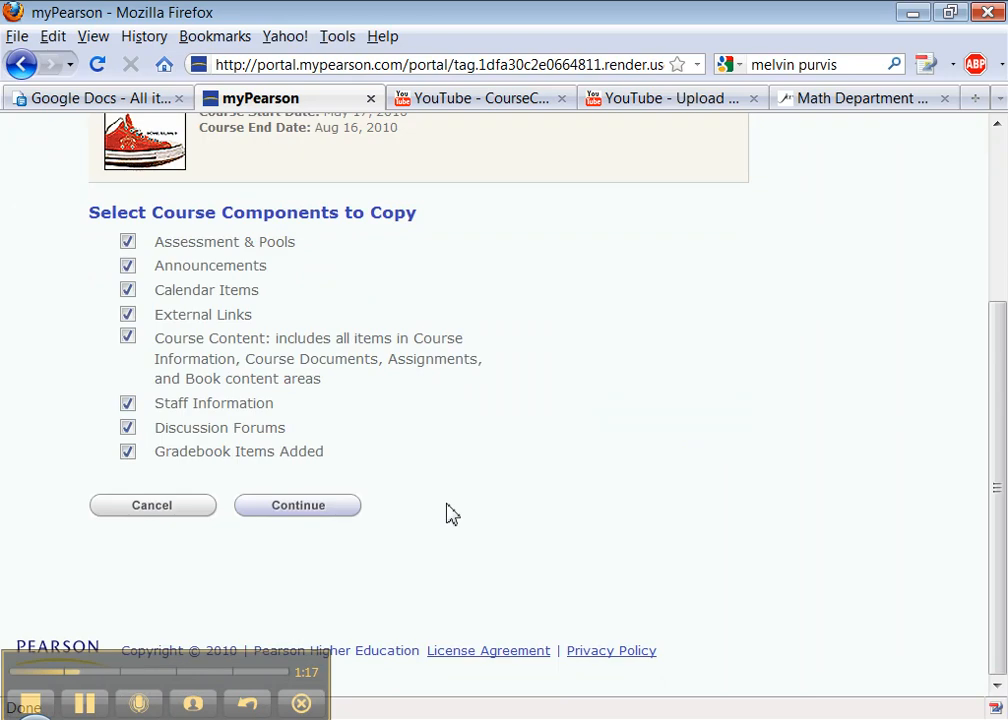
{"action": "left_click", "coordinate": [296, 518]}
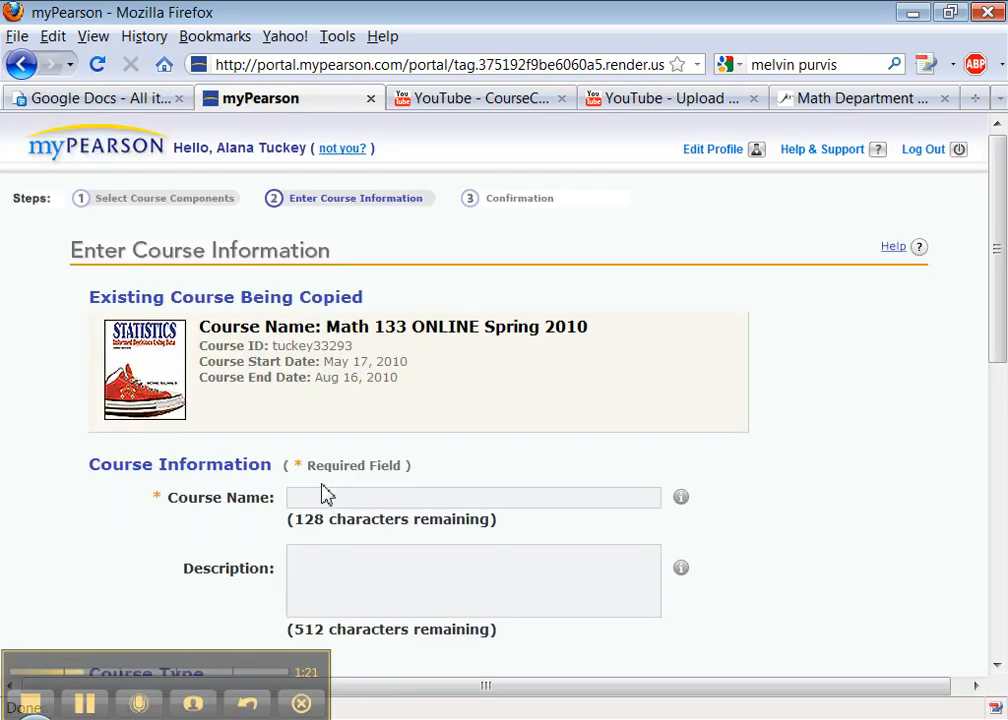
Name the new course "Math 133 ONLINE FA10".
{"action": "left_click", "coordinate": [321, 494]}
{"action": "type", "text": "Math 133.l1"}
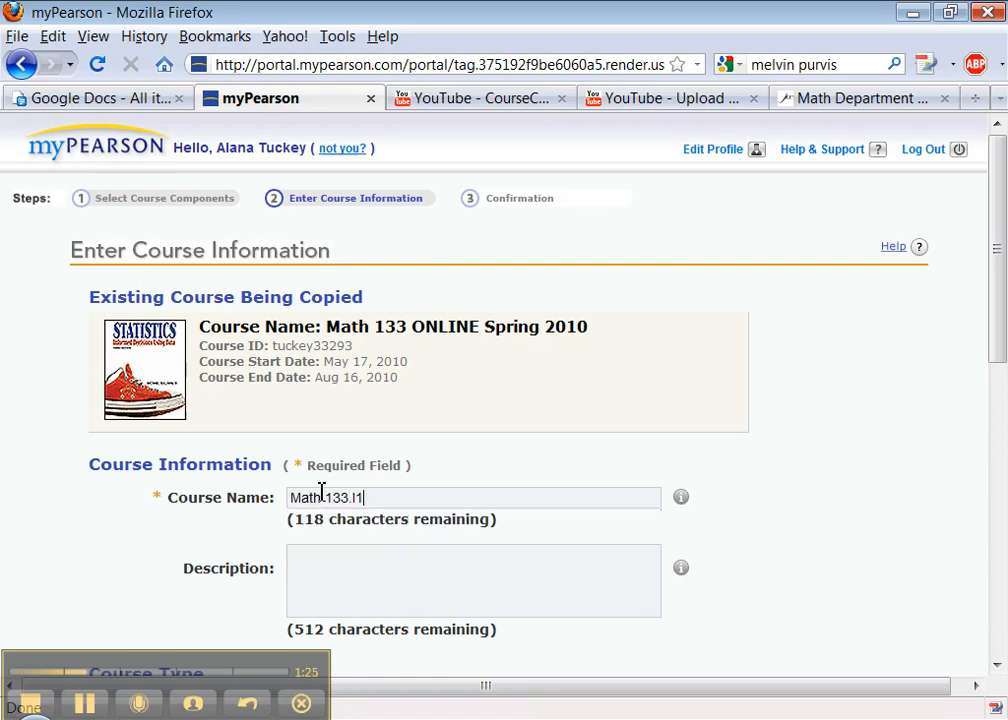
{"action": "type", "text": " FA 10"}
{"action": "key", "text": "BackSpace"}
{"action": "key", "text": "BackSpace"}
{"action": "key", "text": "BackSpace"}
{"action": "key", "text": "BackSpace"}
{"action": "key", "text": "BackSpace"}
{"action": "key", "text": "BackSpace"}
{"action": "key", "text": "BackSpace"}
{"action": "key", "text": "BackSpace"}
{"action": "key", "text": "BackSpace"}
{"action": "type", "text": "ONLINE "}
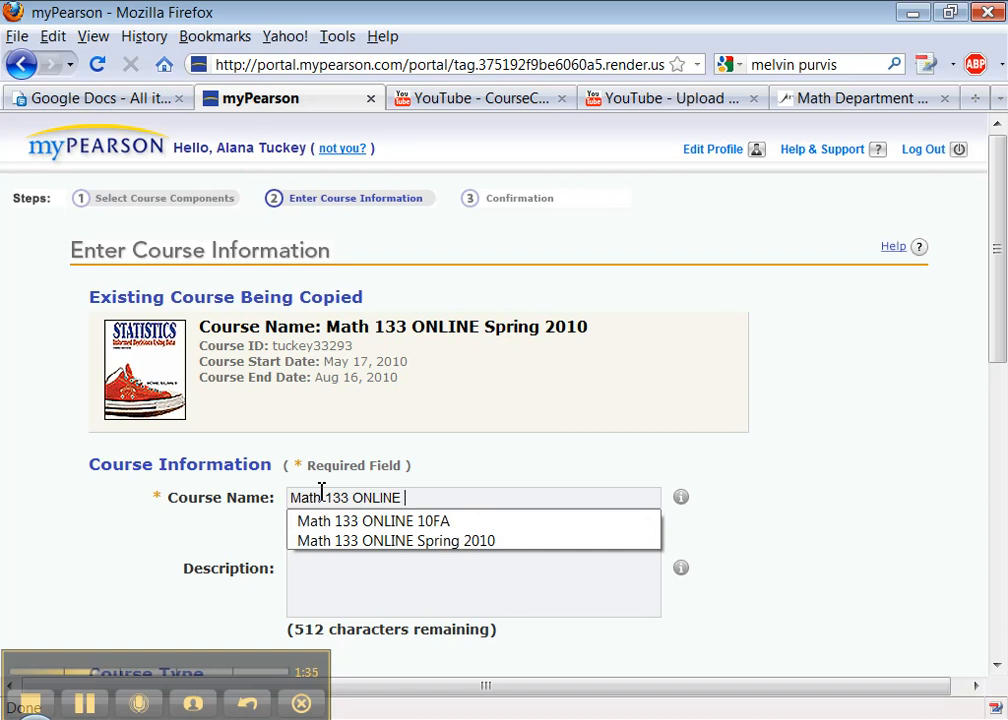
{"action": "type", "text": "FA10"}
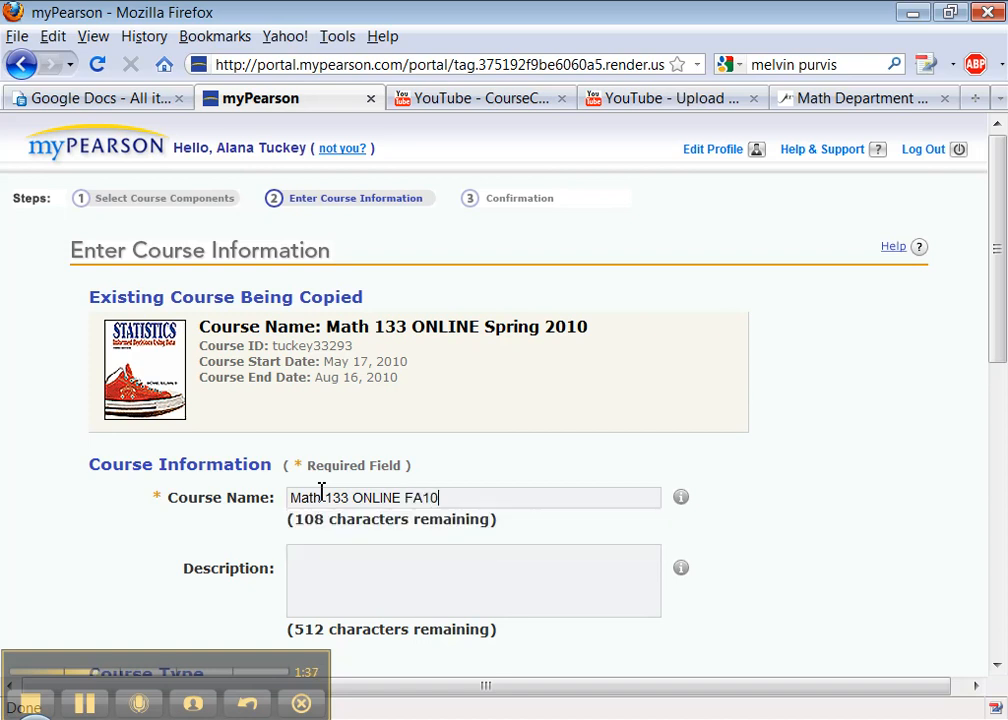
Keep the course type for student enrollment and enter the description "15-week online statistics course".
{"action": "scroll", "coordinate": [345, 561], "scroll_direction": "down", "scroll_amount": 5}
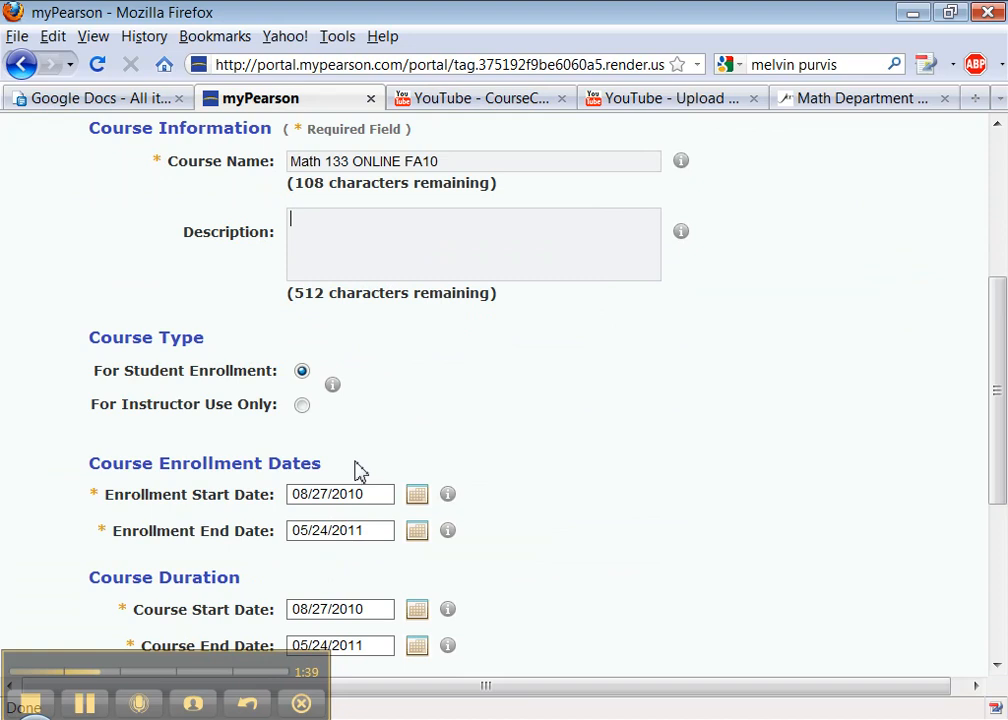
{"action": "left_click", "coordinate": [300, 370]}
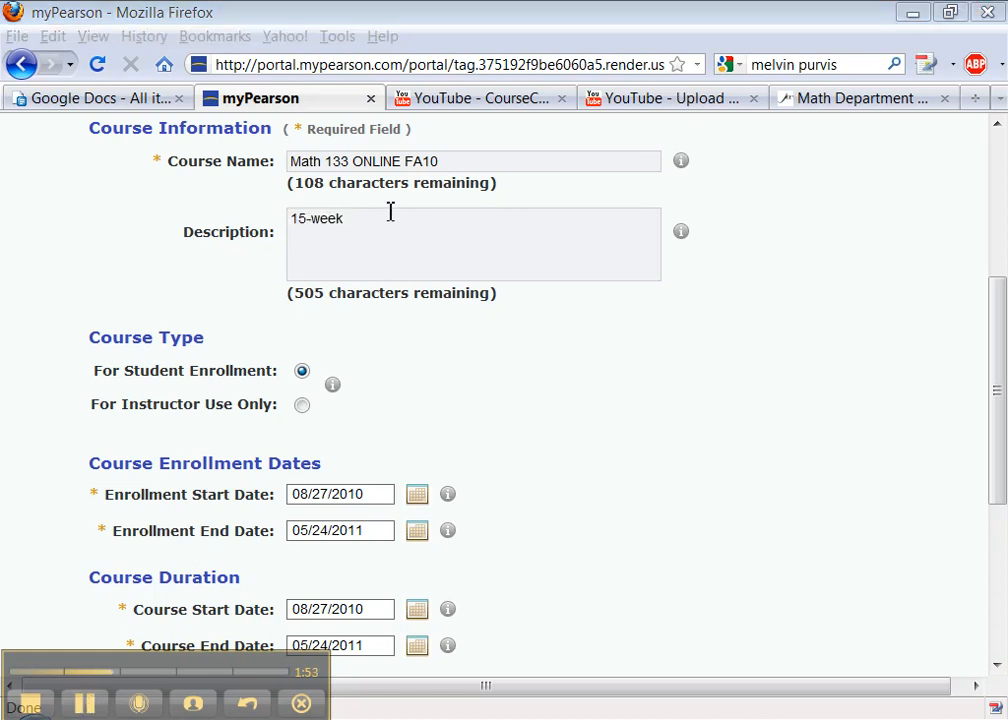
{"action": "left_click", "coordinate": [385, 217]}
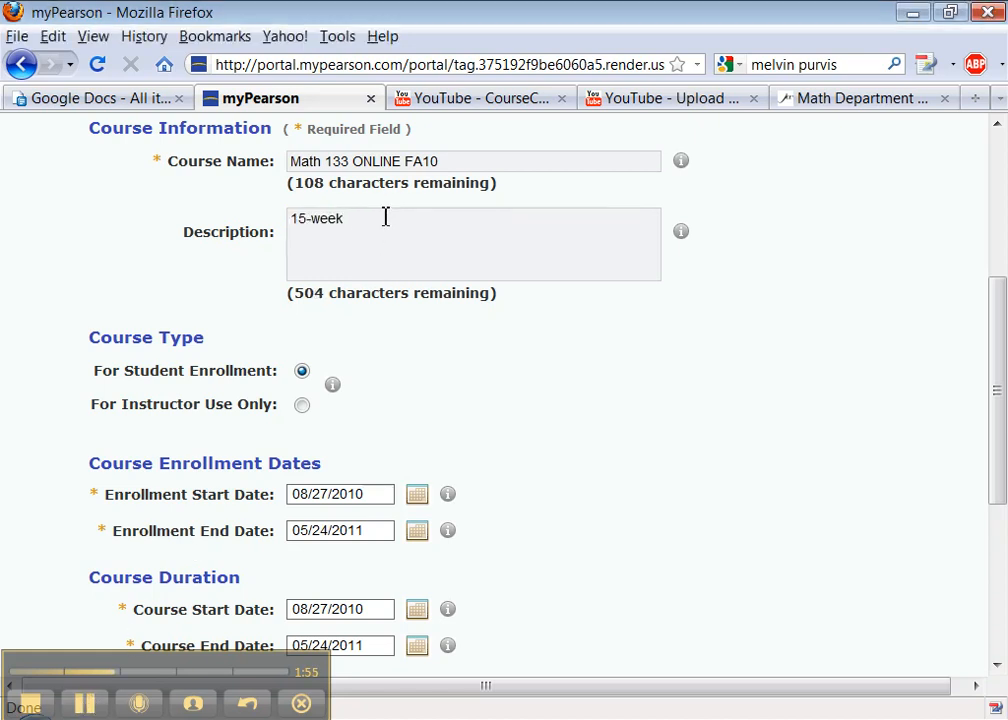
{"action": "type", "text": "online stat"}
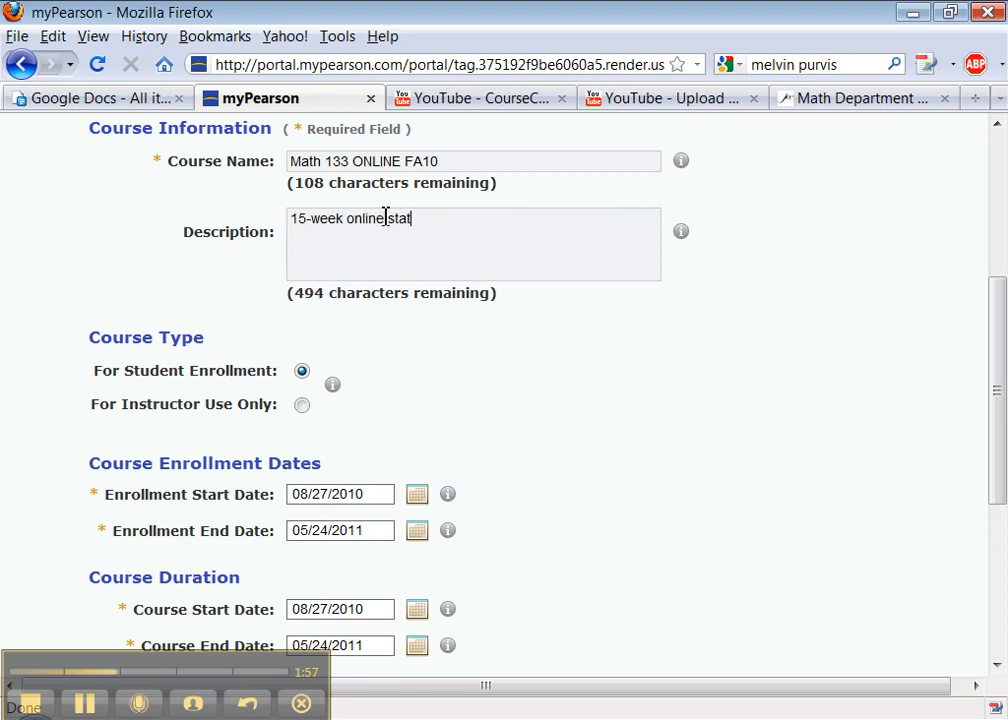
{"action": "type", "text": "istics course"}
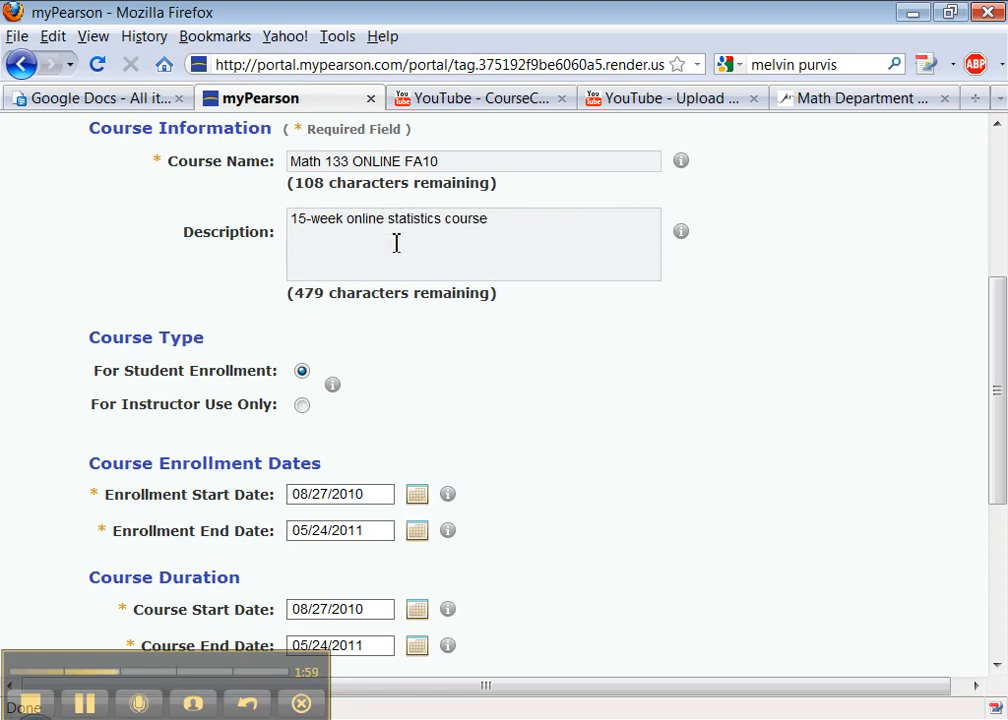
Set the enrollment start date to 08/30/2010 and the enrollment end date to 12/01/2010.
{"action": "left_click", "coordinate": [417, 500]}
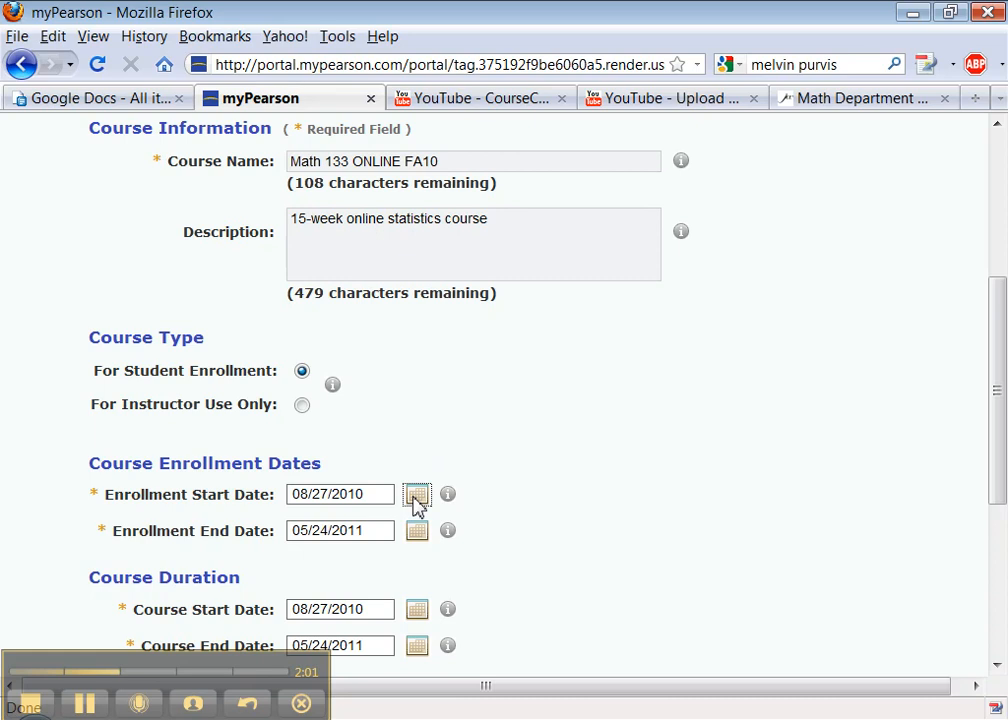
{"action": "left_click", "coordinate": [331, 622]}
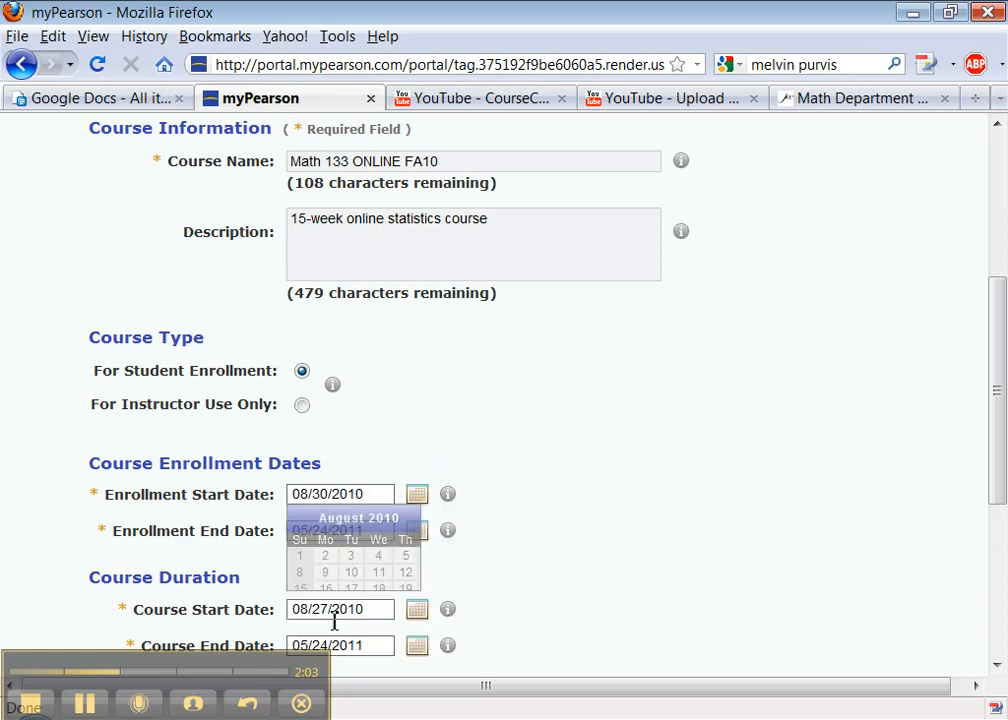
{"action": "left_click", "coordinate": [421, 533]}
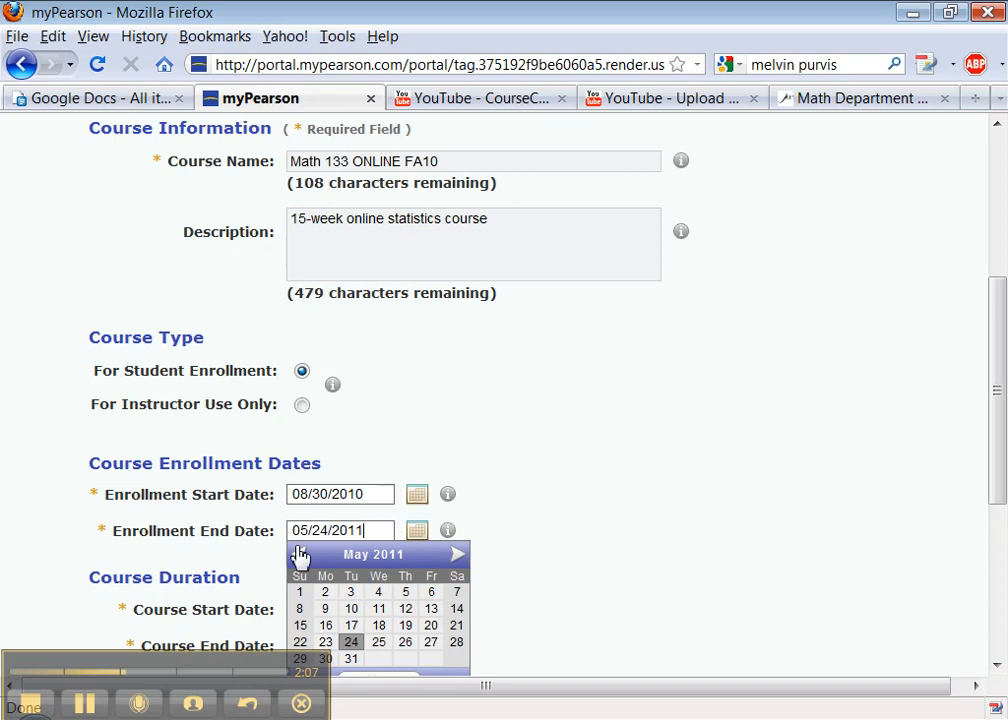
{"action": "left_click", "coordinate": [302, 555]}
{"action": "left_click", "coordinate": [302, 555]}
{"action": "left_click", "coordinate": [302, 555]}
{"action": "left_click", "coordinate": [302, 555]}
{"action": "left_click", "coordinate": [304, 556]}
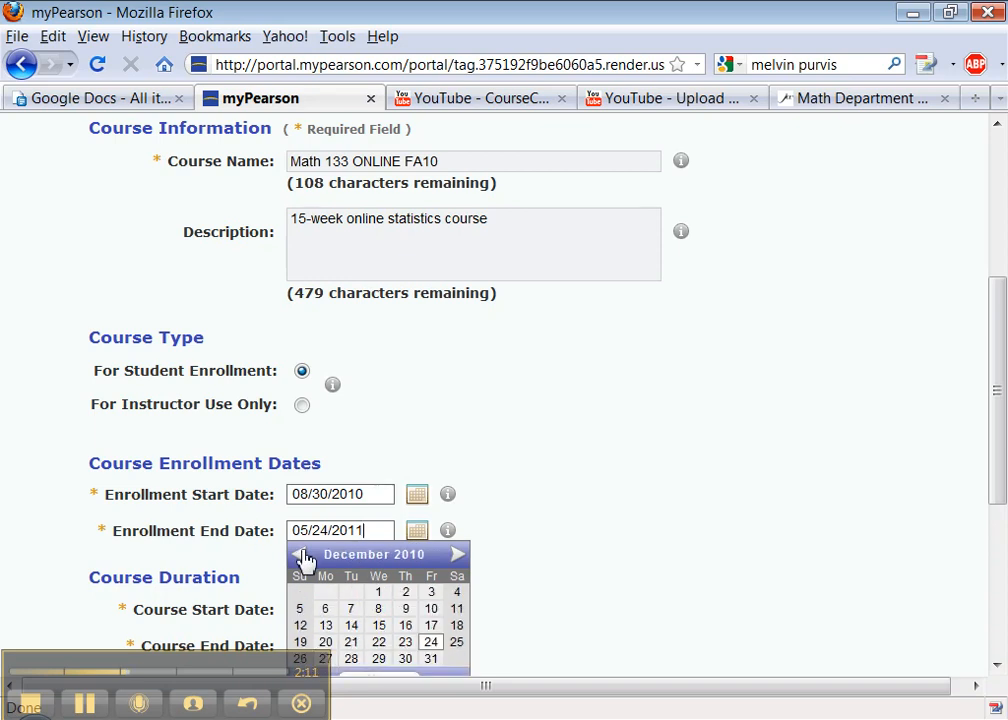
{"action": "left_click", "coordinate": [388, 595]}
Set the course end date to 12/20/2010.
{"action": "scroll", "coordinate": [476, 601], "scroll_direction": "down", "scroll_amount": 5}
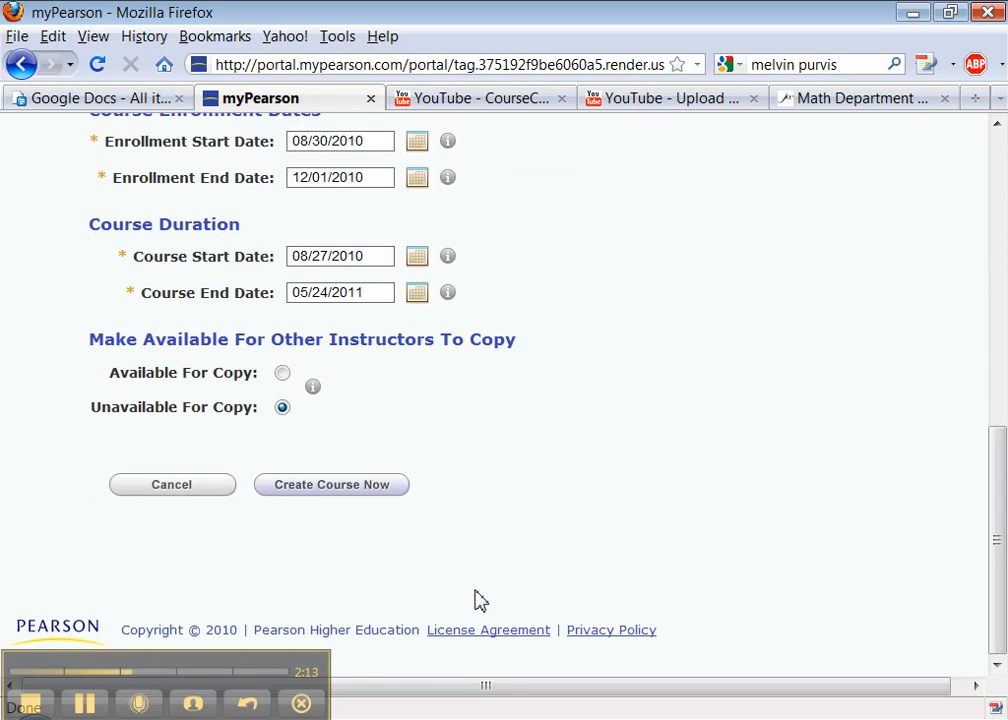
{"action": "left_click", "coordinate": [417, 292]}
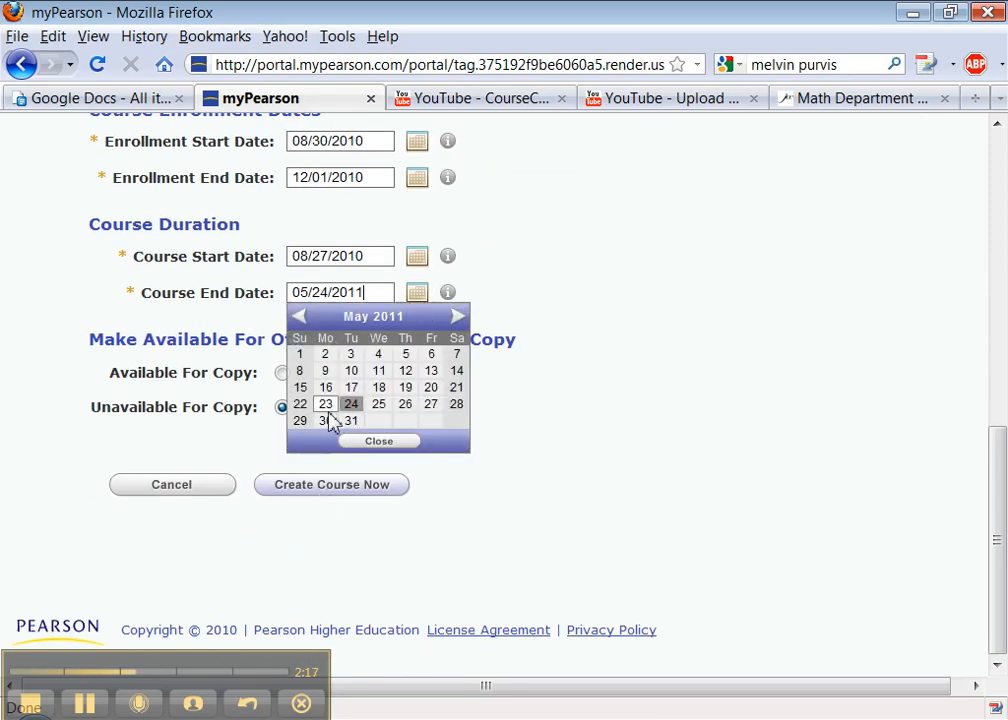
{"action": "left_click", "coordinate": [304, 320]}
{"action": "left_click", "coordinate": [306, 324]}
{"action": "left_click", "coordinate": [306, 324]}
{"action": "left_click", "coordinate": [300, 318]}
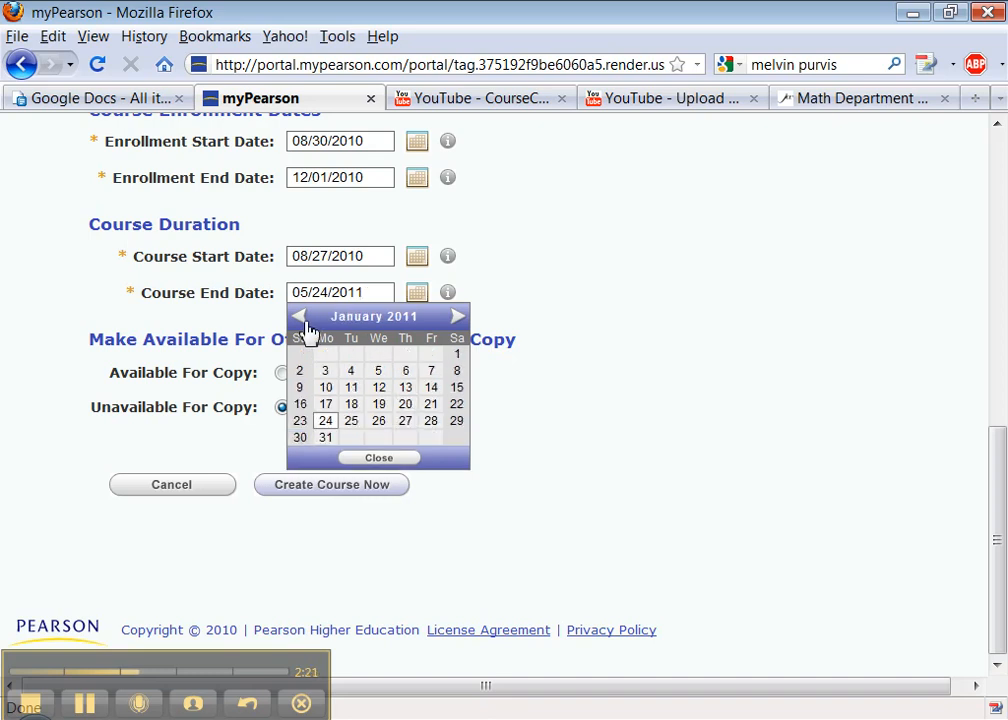
{"action": "left_click", "coordinate": [304, 320]}
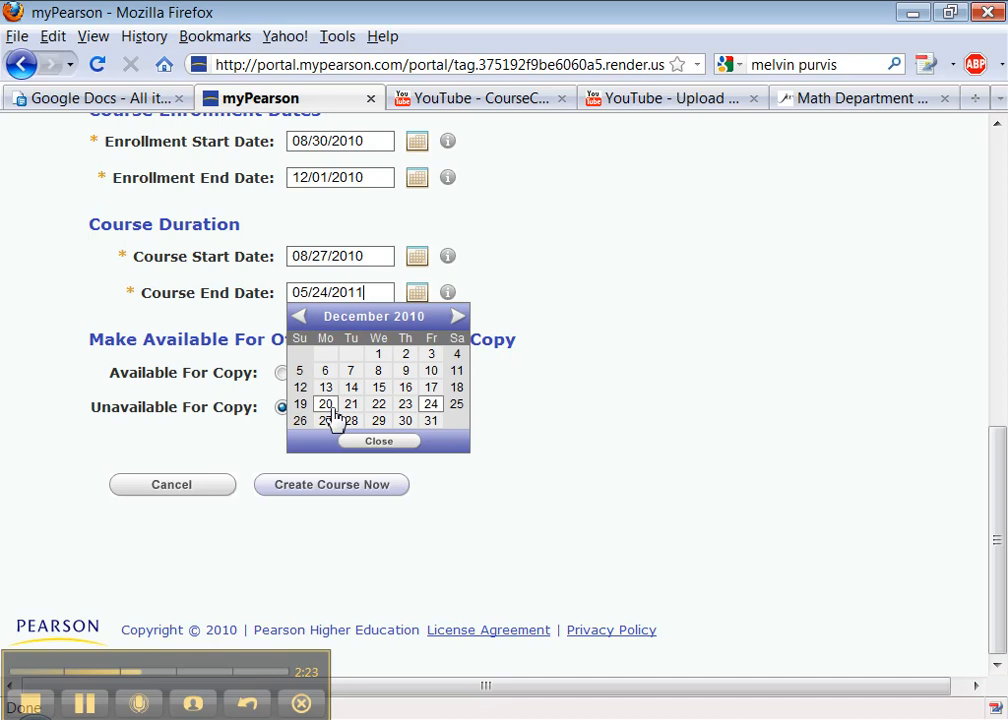
{"action": "left_click", "coordinate": [324, 408]}
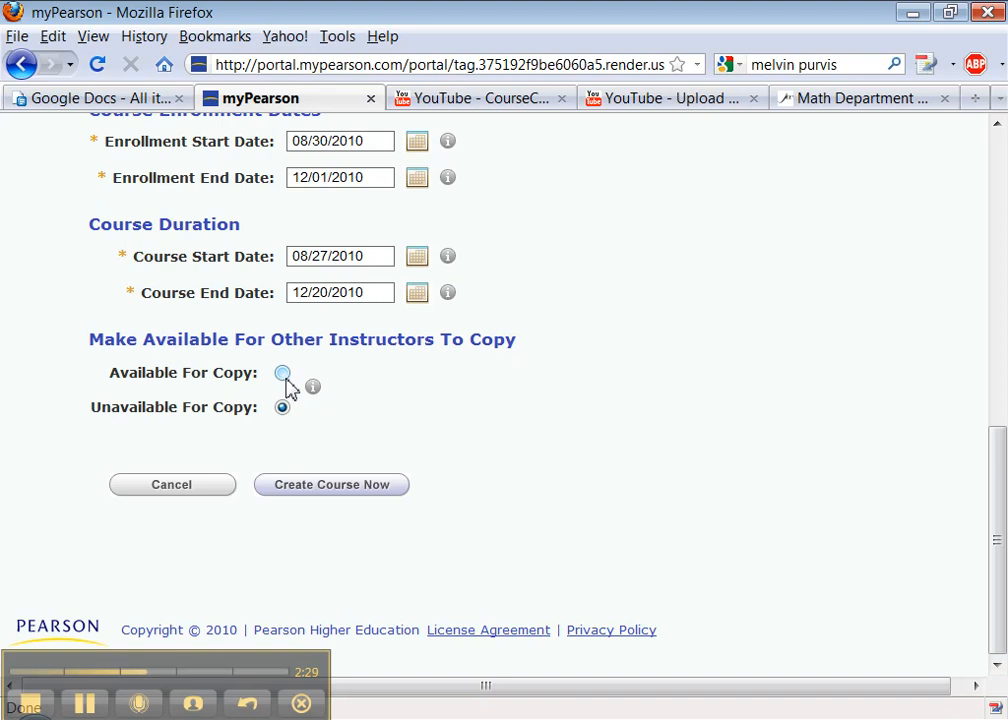
Make the course available for other instructors to copy and try to create it.
{"action": "left_click", "coordinate": [283, 376]}
{"action": "left_click", "coordinate": [323, 490]}
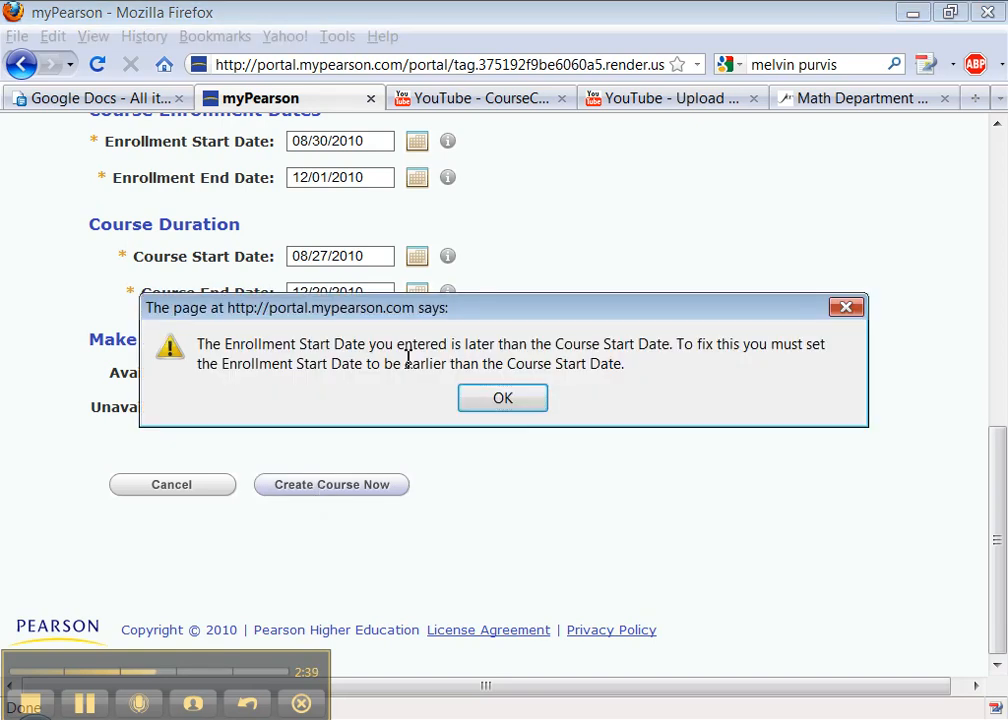
{"action": "left_click", "coordinate": [507, 404]}
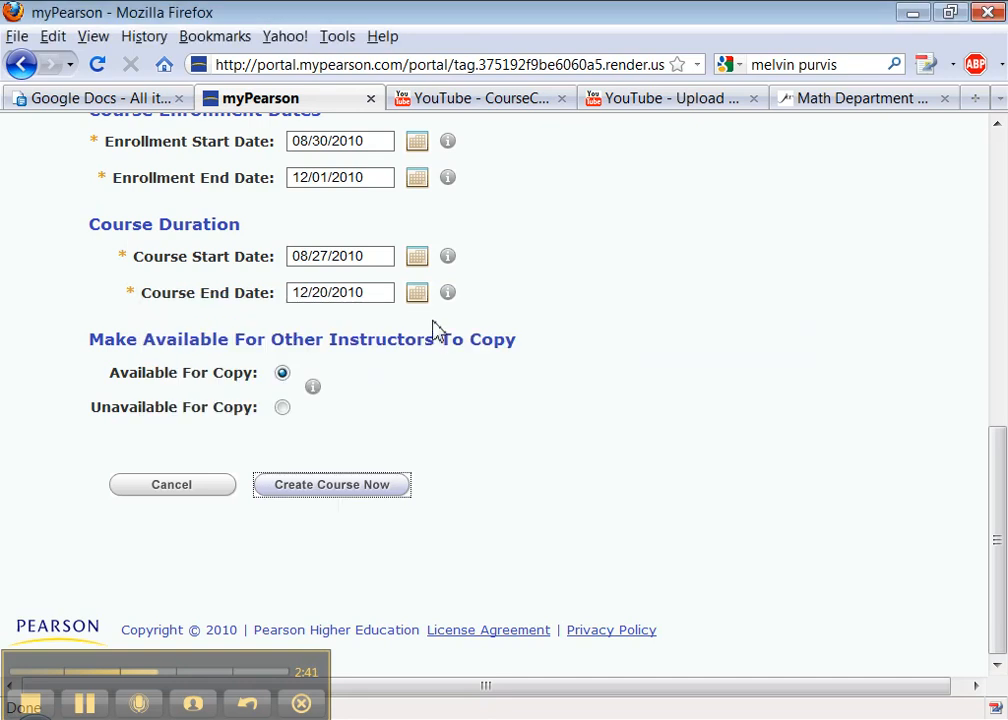
Set the course start date to 08/30/2010 and submit the new course for creation.
{"action": "left_click", "coordinate": [417, 258]}
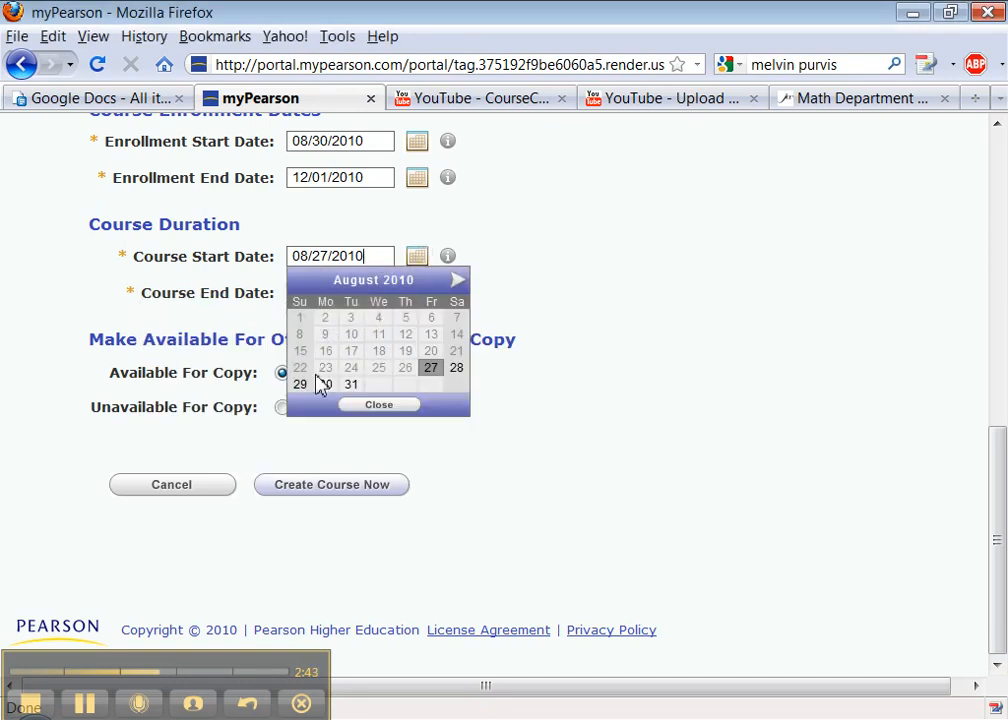
{"action": "left_click", "coordinate": [325, 386]}
{"action": "left_click", "coordinate": [330, 493]}
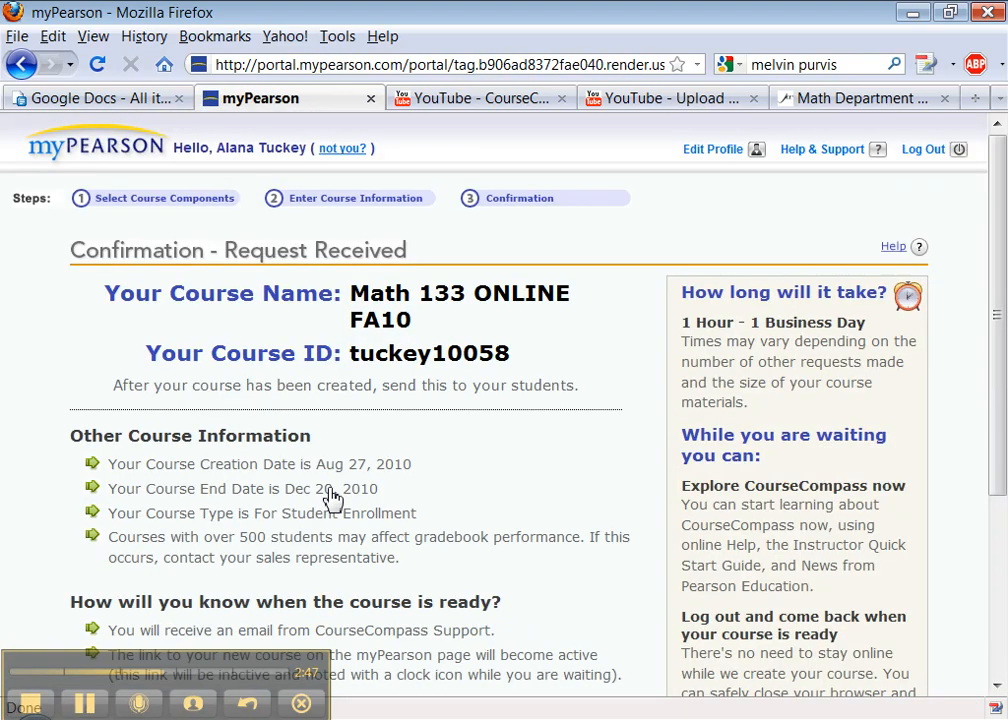
Review the course request confirmation, including the course information and how readiness is announced, and return to the myPearson home page.
{"action": "scroll", "coordinate": [432, 490], "scroll_direction": "down", "scroll_amount": 5}
{"action": "scroll", "coordinate": [430, 387], "scroll_direction": "up", "scroll_amount": 5}
{"action": "scroll", "coordinate": [432, 353], "scroll_direction": "down", "scroll_amount": 5}
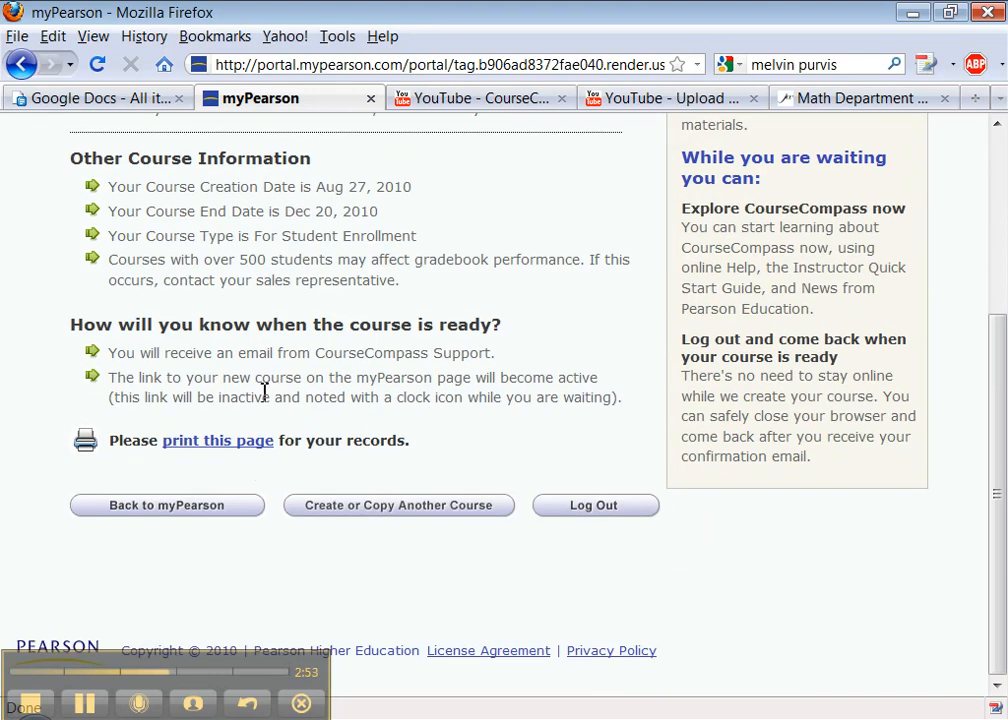
{"action": "left_click", "coordinate": [192, 512]}
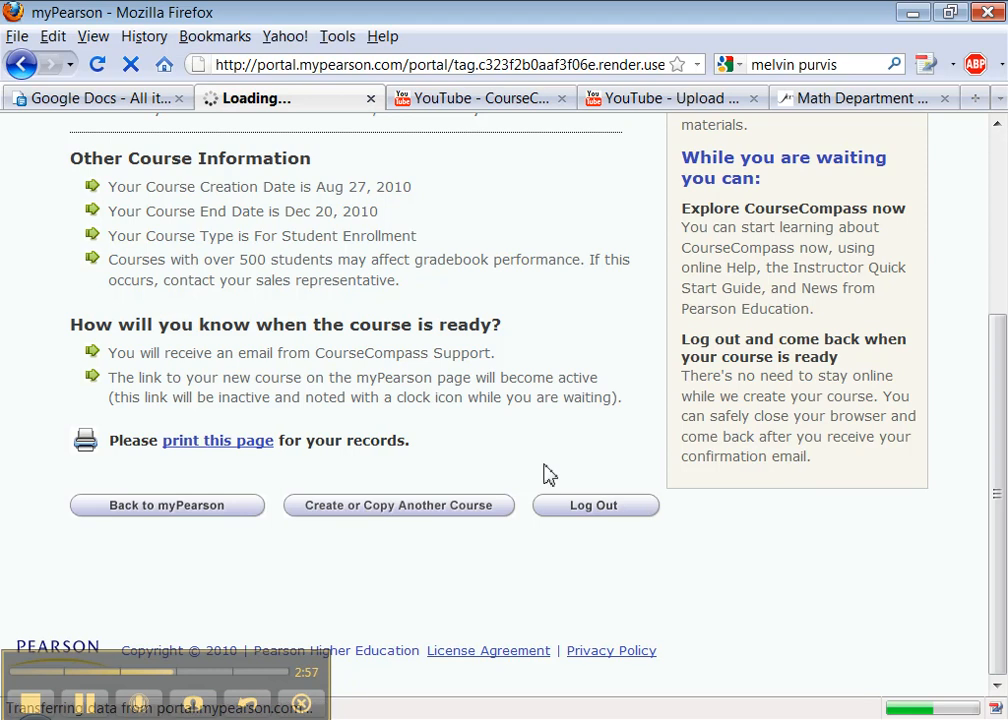
Reload the course list and check the new Math 133 ONLINE FA10 entry among the courses.
{"action": "scroll", "coordinate": [624, 440], "scroll_direction": "down", "scroll_amount": 2}
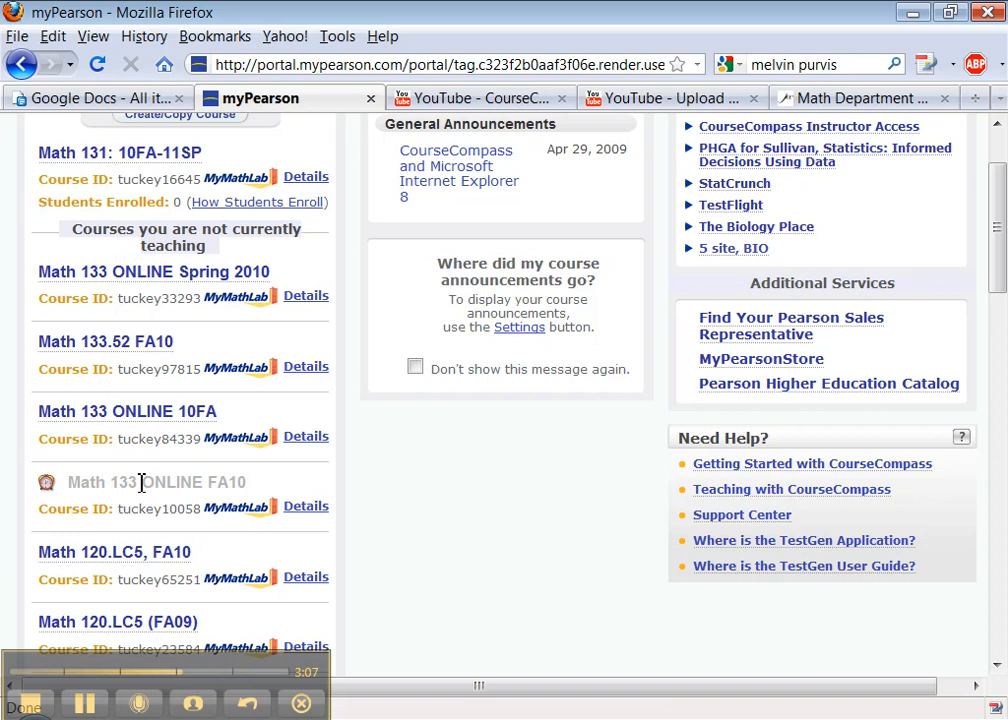
{"action": "left_click", "coordinate": [97, 65]}
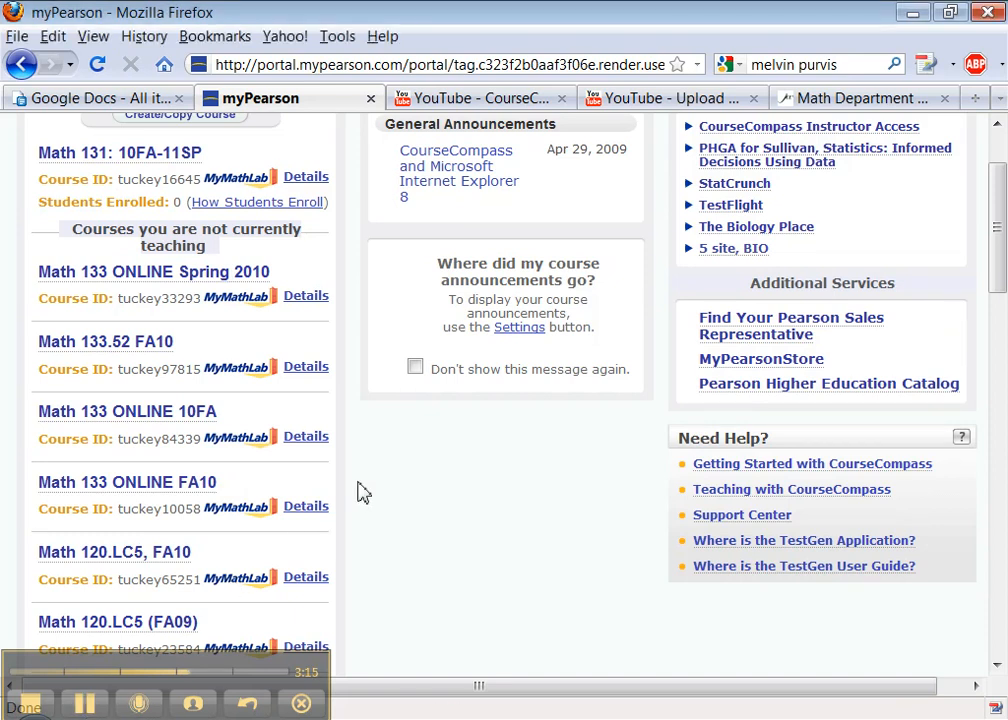
{"action": "scroll", "coordinate": [363, 492], "scroll_direction": "up", "scroll_amount": 2}
{"action": "scroll", "coordinate": [337, 490], "scroll_direction": "down", "scroll_amount": 2}
{"action": "scroll", "coordinate": [360, 497], "scroll_direction": "up", "scroll_amount": 2}
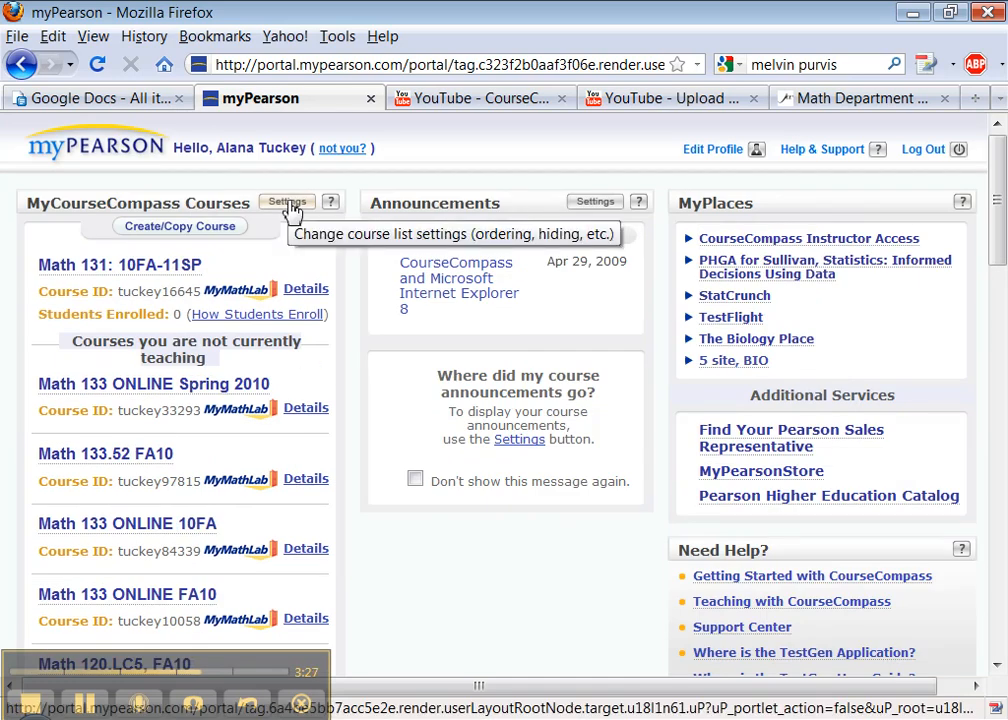
Permanently delete the Math 133 ONLINE FA10 course from its details page and return to the myPearson home page.
{"action": "left_click", "coordinate": [306, 619]}
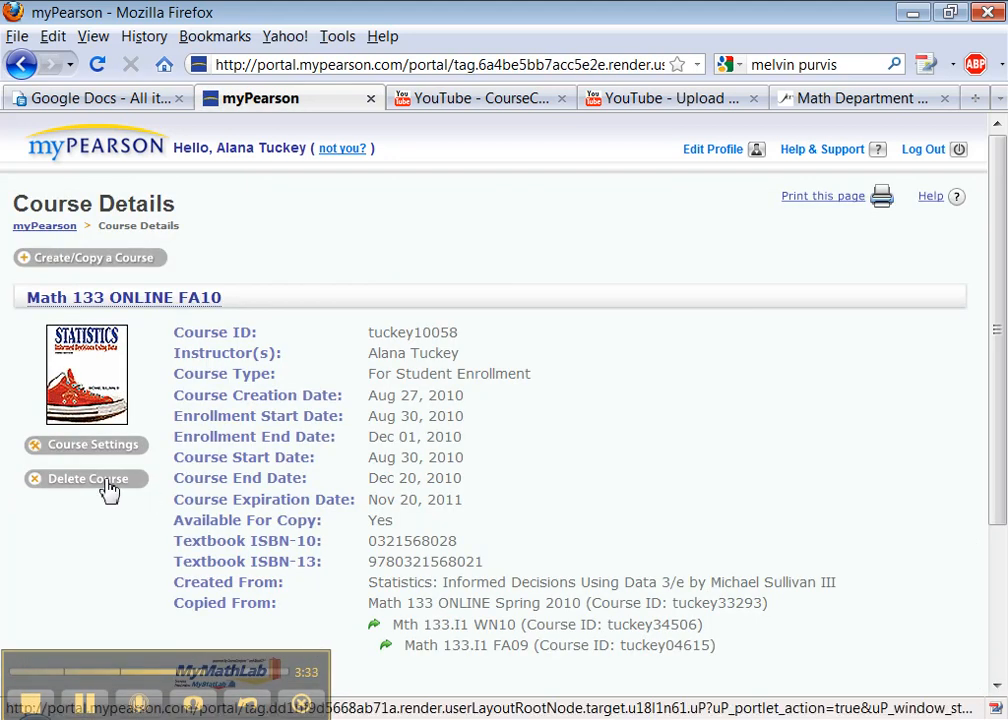
{"action": "left_click", "coordinate": [92, 486]}
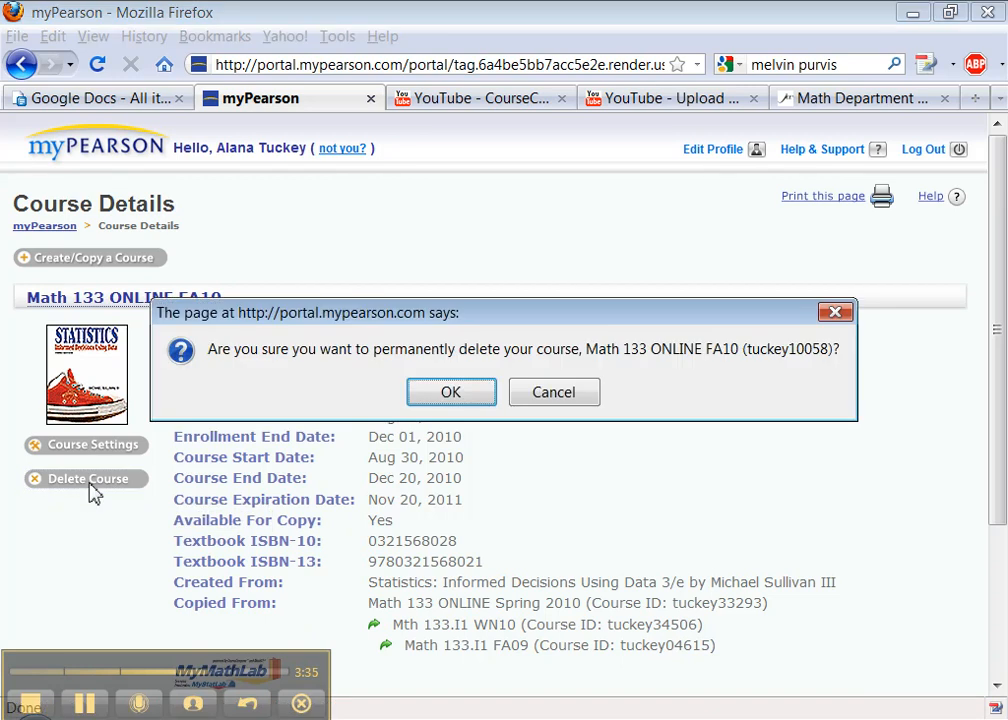
{"action": "left_click", "coordinate": [466, 402]}
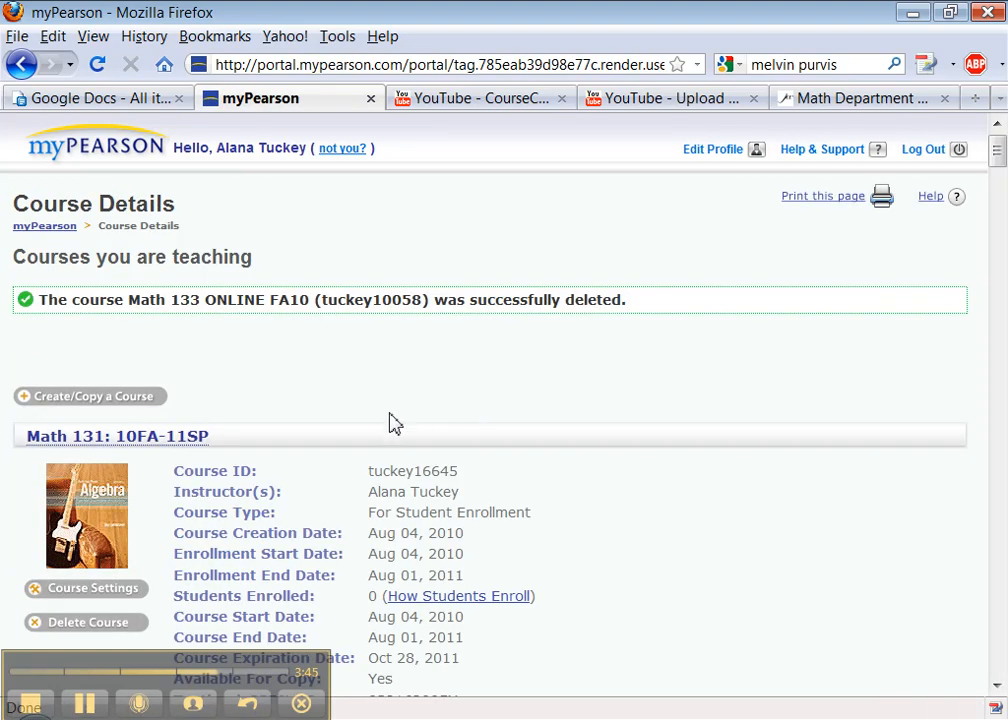
{"action": "scroll", "coordinate": [281, 395], "scroll_direction": "down", "scroll_amount": 4}
{"action": "scroll", "coordinate": [279, 389], "scroll_direction": "up", "scroll_amount": 4}
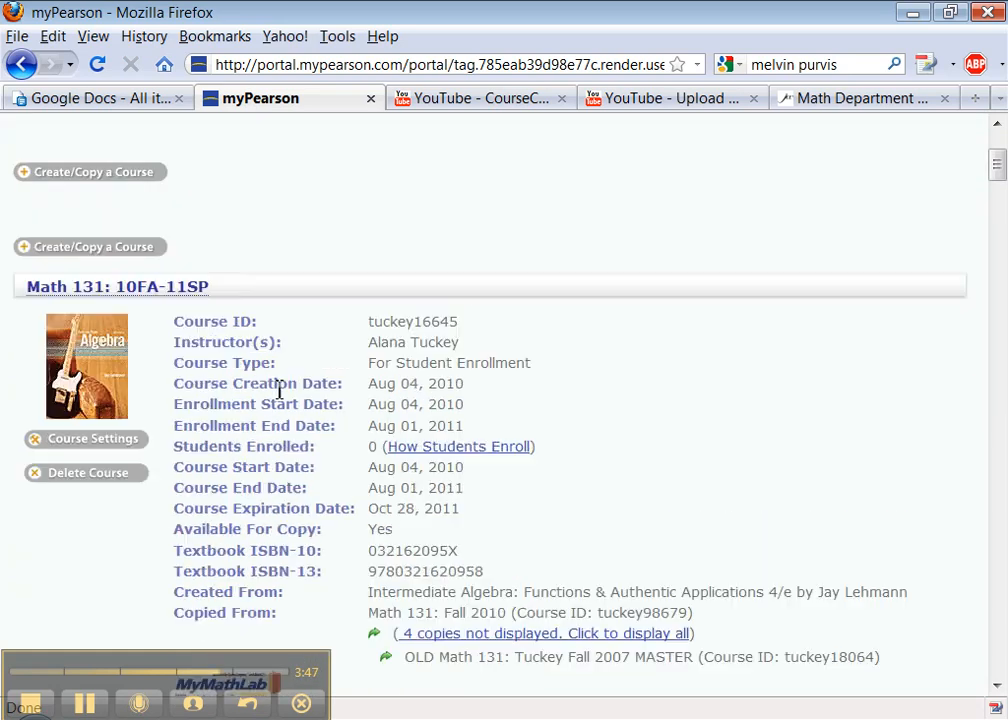
{"action": "left_click", "coordinate": [28, 228]}
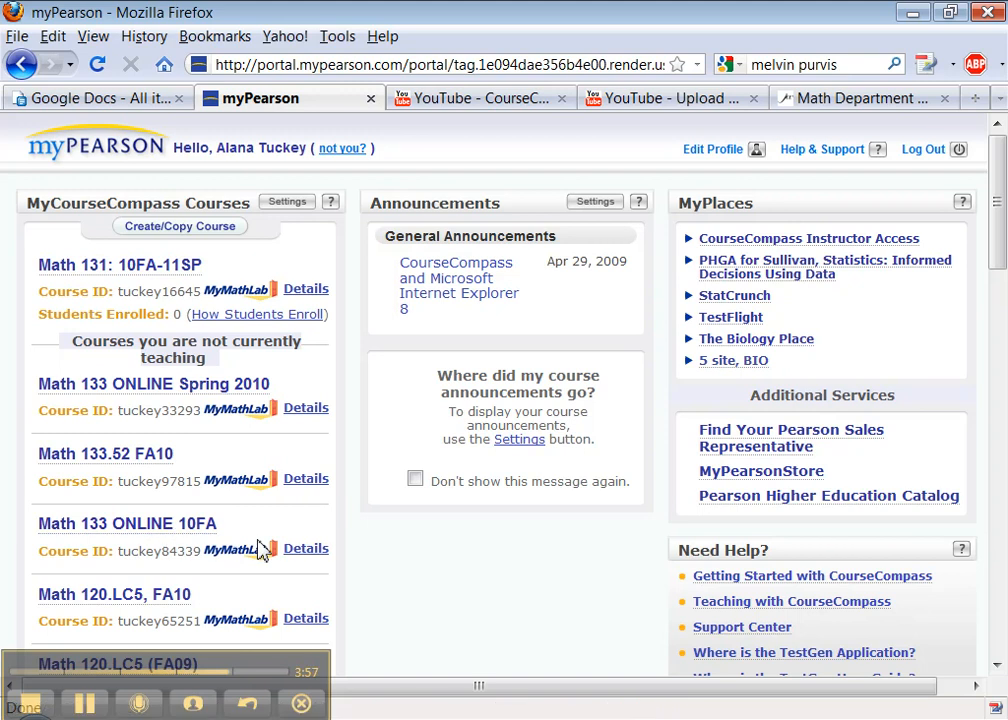
Open the details of the Math 133 ONLINE 10FA course and review its creation, enrollment and course dates.
{"action": "left_click", "coordinate": [305, 563]}
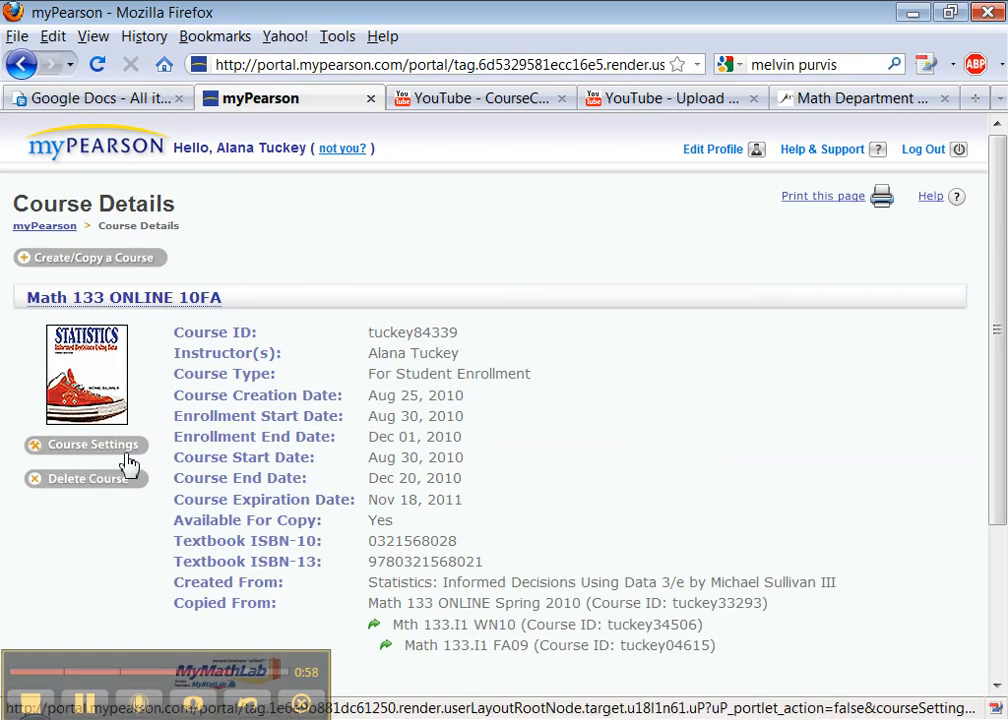
{"action": "left_click_drag", "start_coordinate": [369, 396], "coordinate": [461, 410]}
{"action": "left_click", "coordinate": [387, 416]}
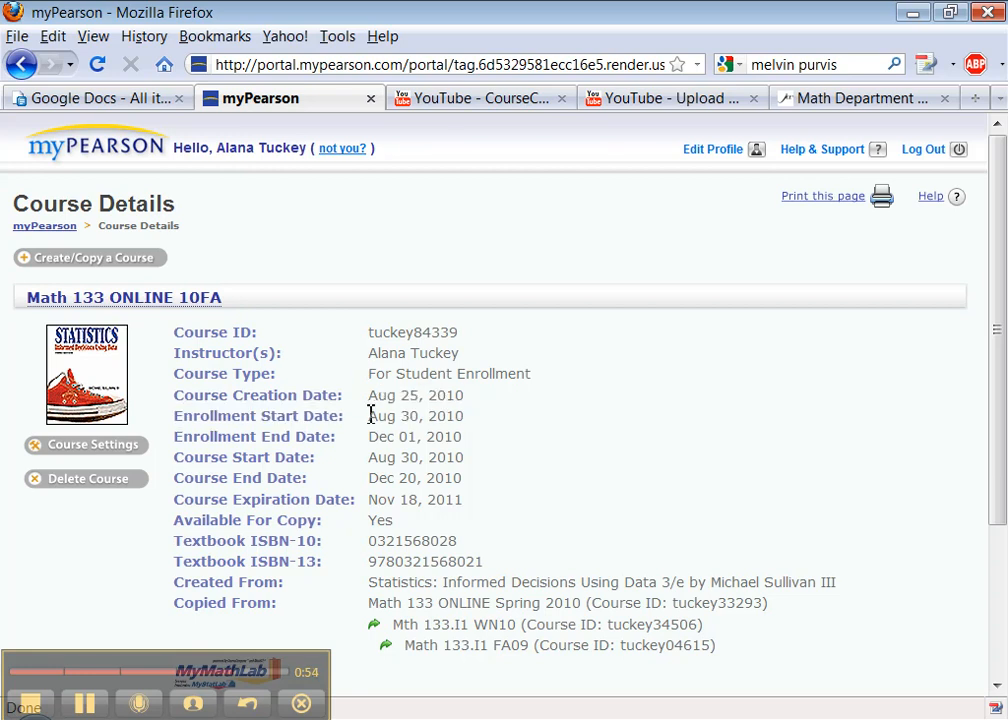
{"action": "left_click_drag", "start_coordinate": [370, 414], "coordinate": [482, 428]}
{"action": "left_click_drag", "start_coordinate": [389, 437], "coordinate": [465, 490]}
{"action": "left_click", "coordinate": [455, 356]}
View the name and description editor in the course settings, leave it without saving, and look over the other available settings.
{"action": "left_click", "coordinate": [108, 452]}
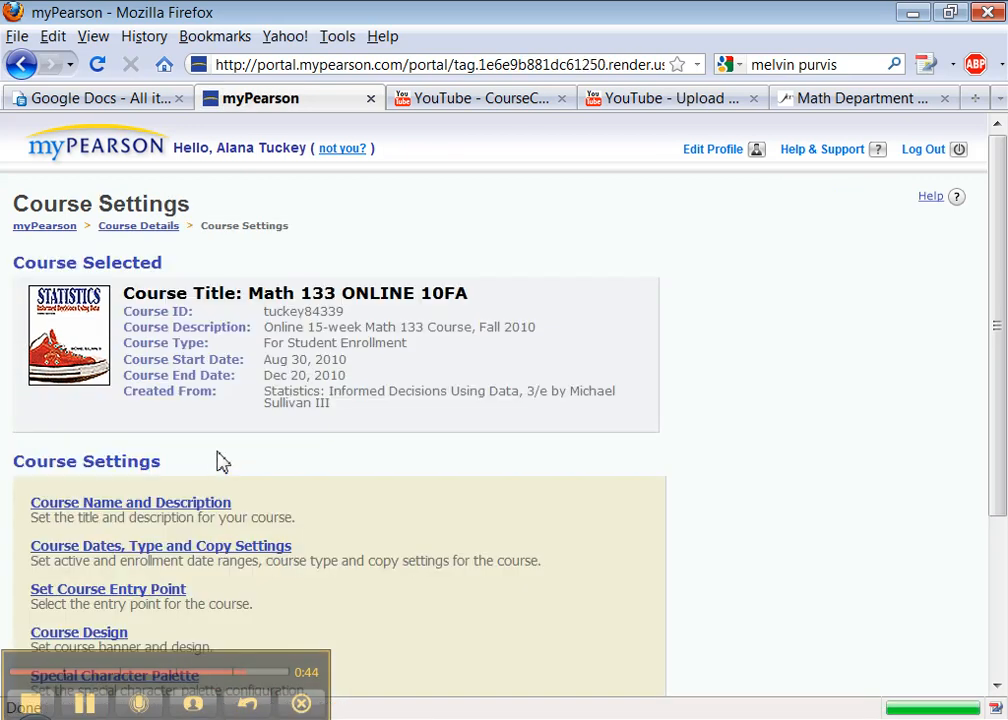
{"action": "scroll", "coordinate": [343, 470], "scroll_direction": "down", "scroll_amount": 2}
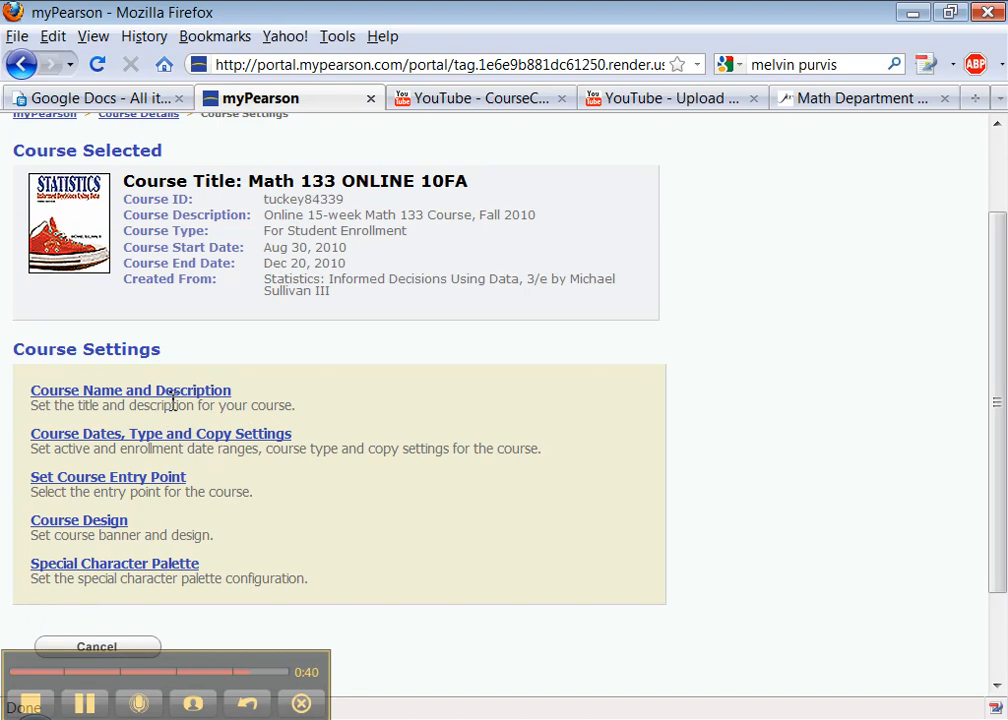
{"action": "left_click", "coordinate": [226, 393]}
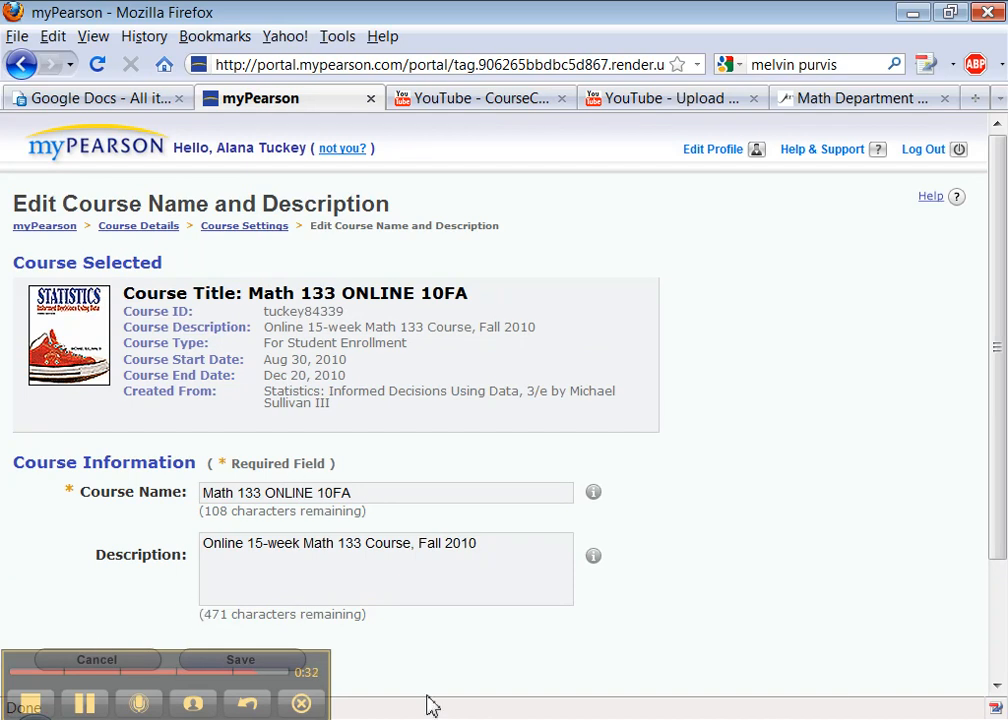
{"action": "scroll", "coordinate": [441, 673], "scroll_direction": "down", "scroll_amount": 3}
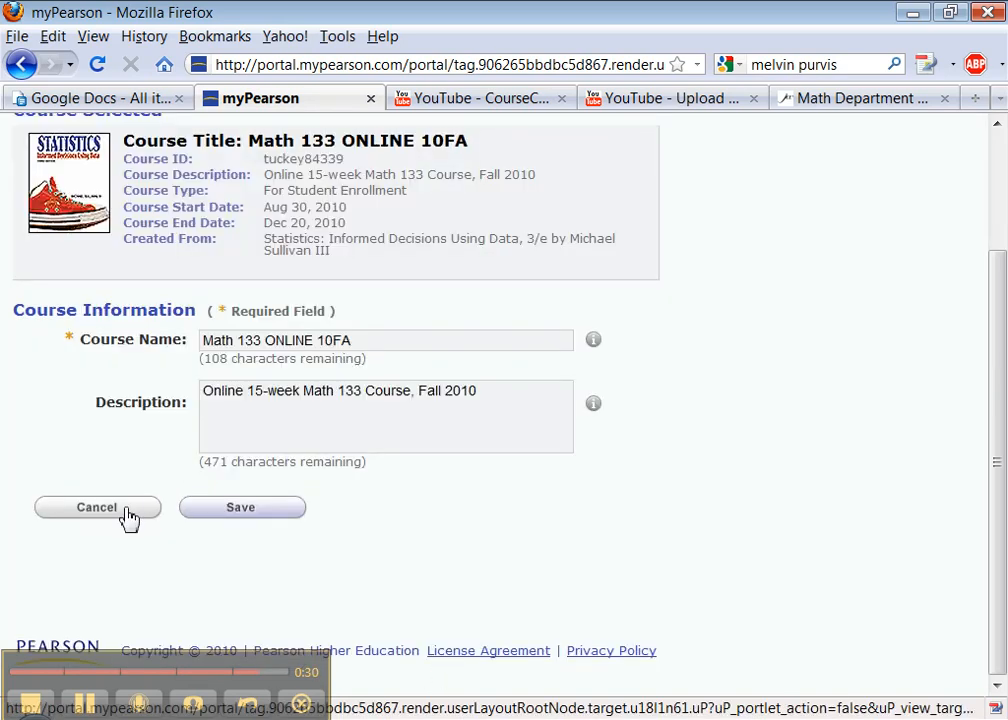
{"action": "left_click", "coordinate": [122, 510]}
{"action": "left_click", "coordinate": [464, 393]}
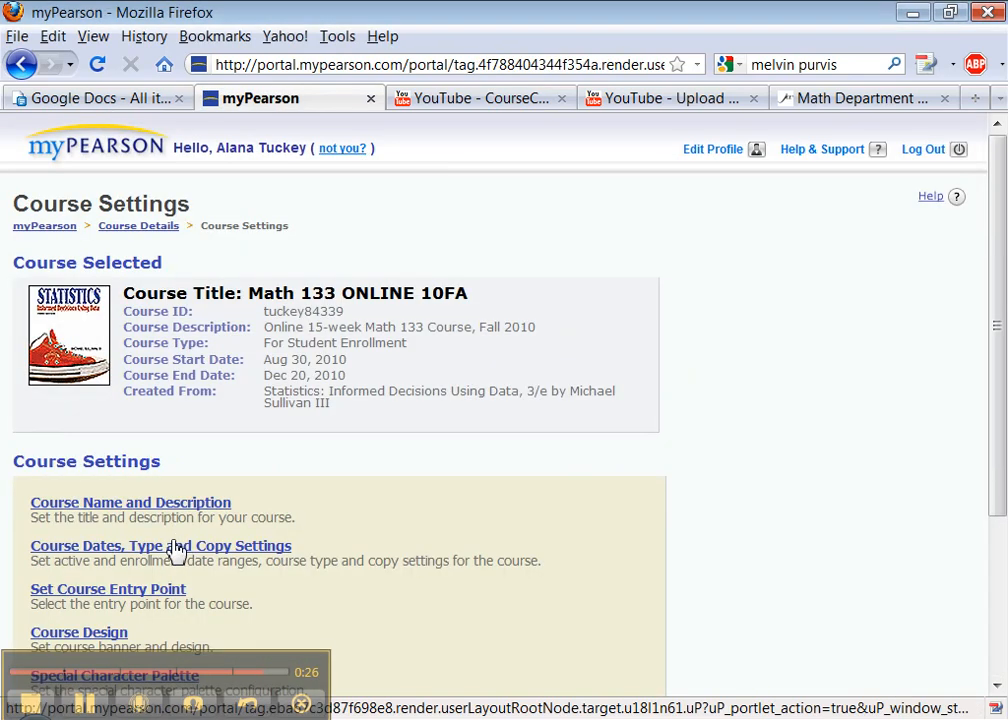
{"action": "scroll", "coordinate": [346, 530], "scroll_direction": "down", "scroll_amount": 4}
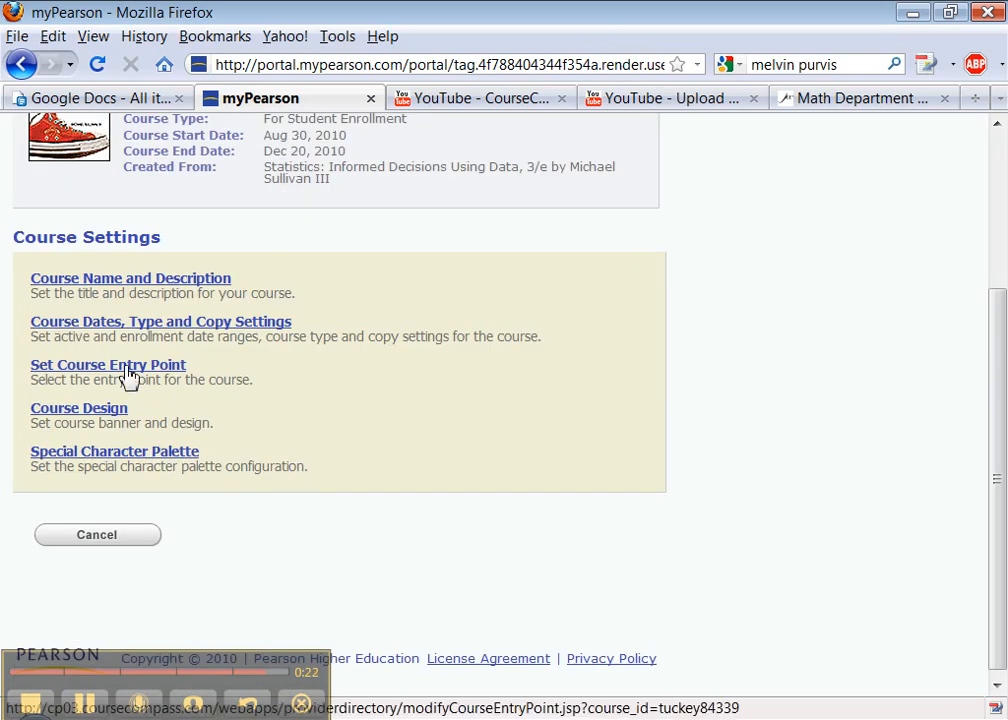